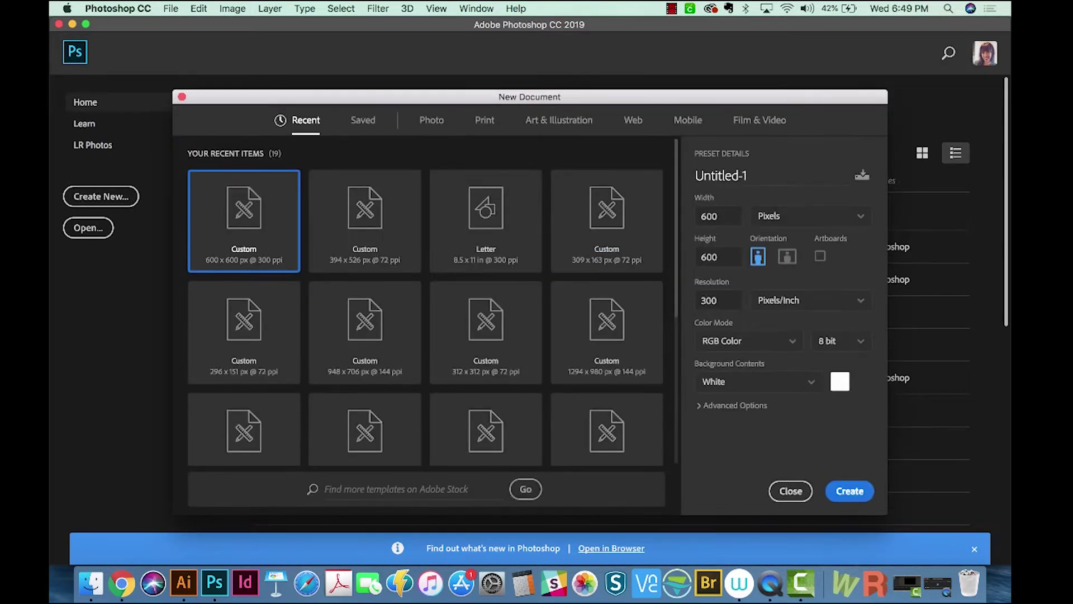
Enter a resolution of 150 pixels/inch and create the 600 × 600 px document
double_click(712, 300)
text(1)
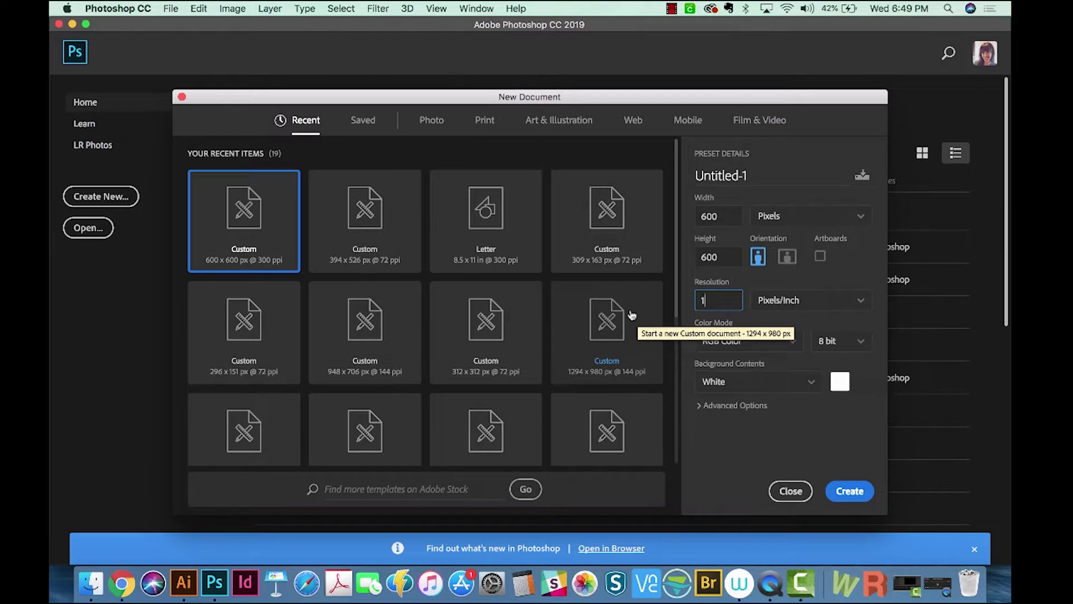
text(59)
key(BackSpace)
text(0)
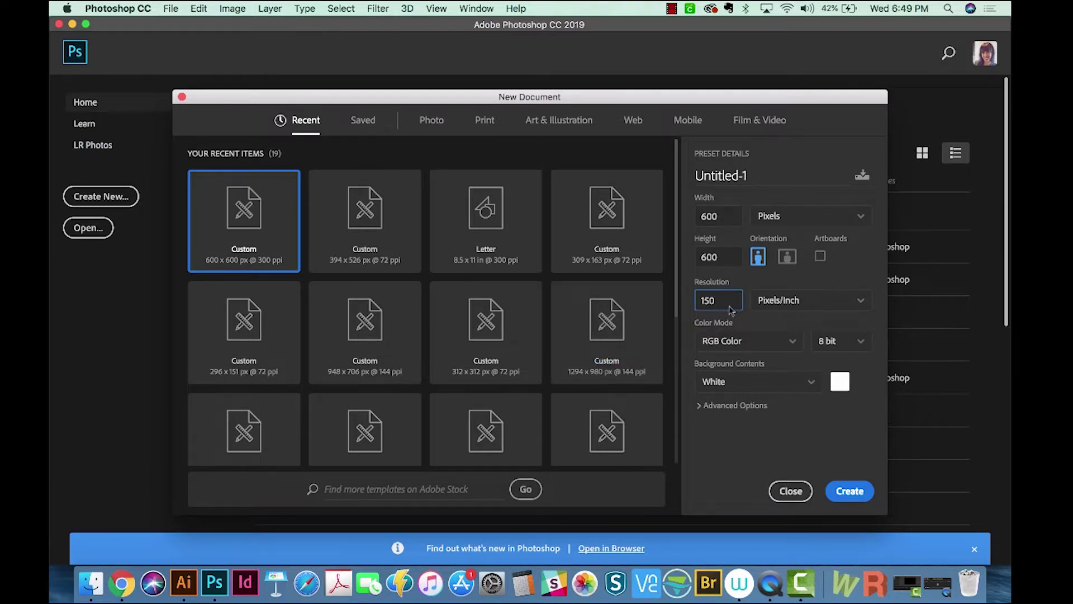
click(850, 490)
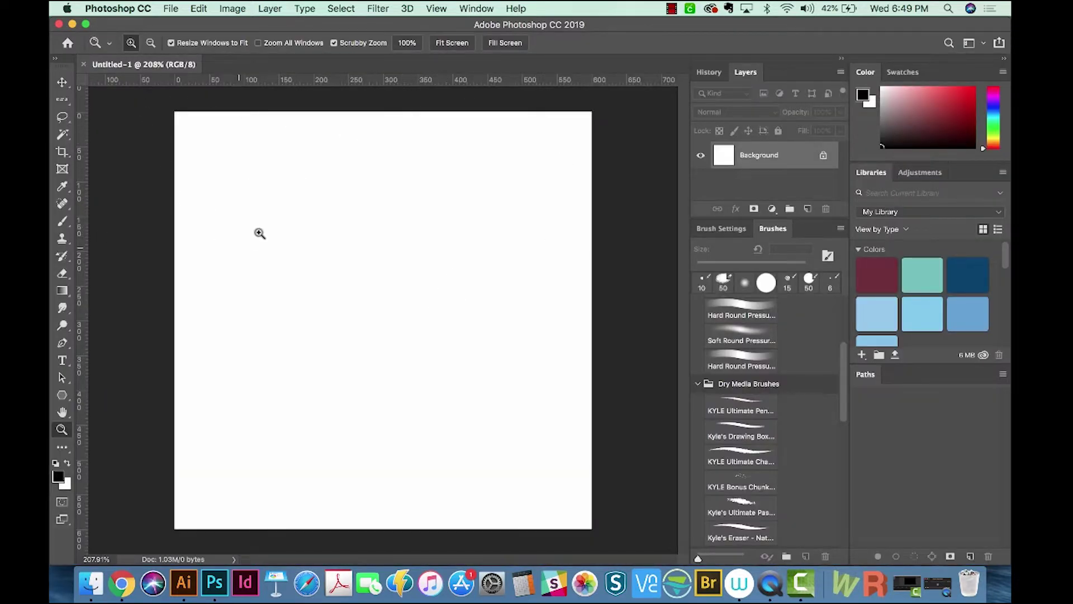
Select the Brush tool and browse the Symmetry options and Edit menu without choosing anything
key(b)
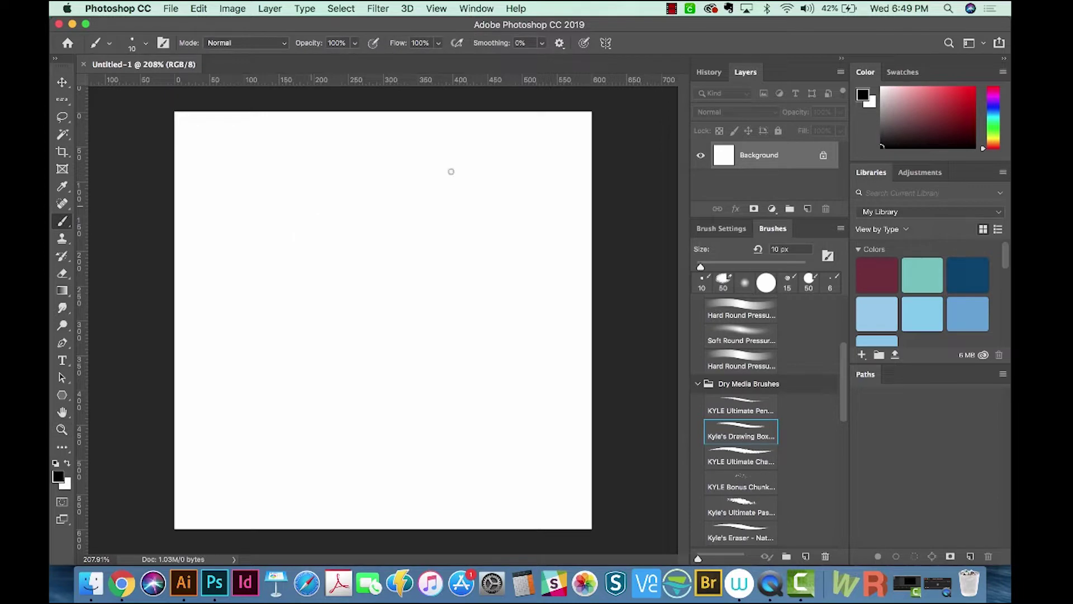
click(605, 43)
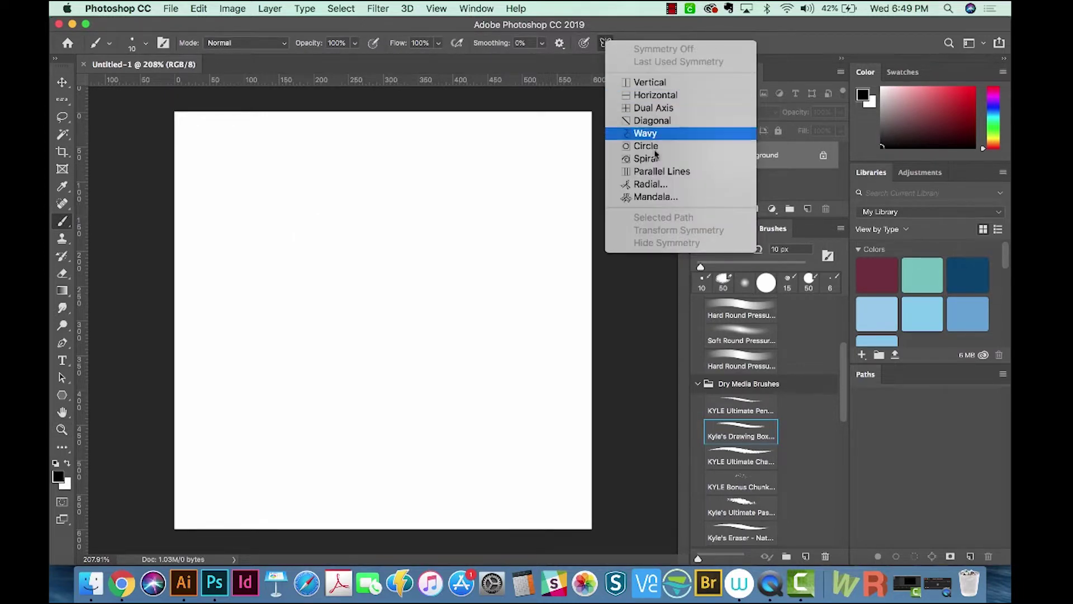
click(358, 184)
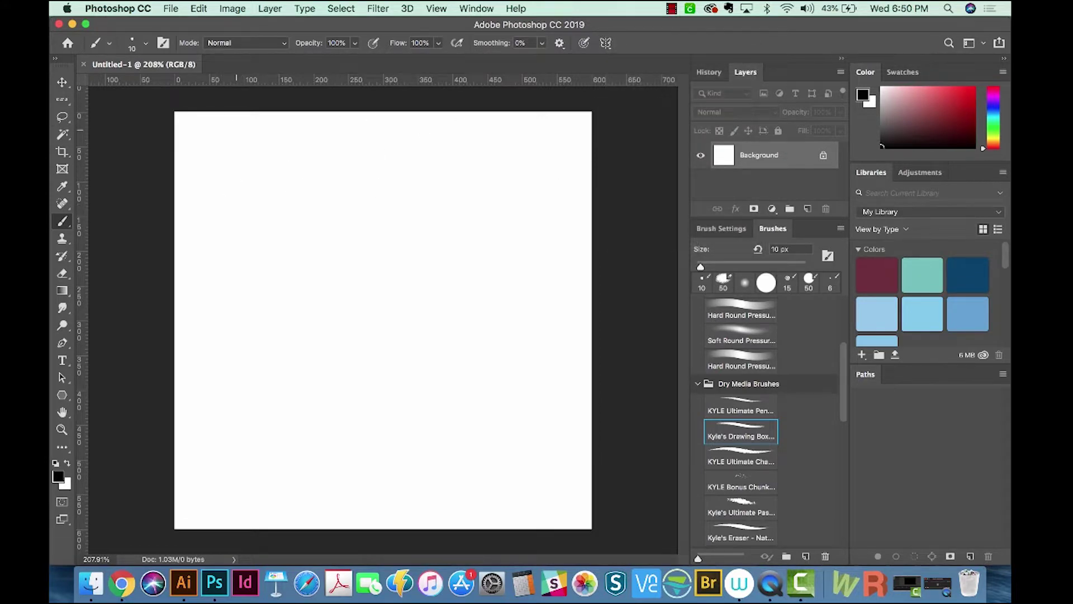
click(198, 9)
click(201, 11)
click(201, 11)
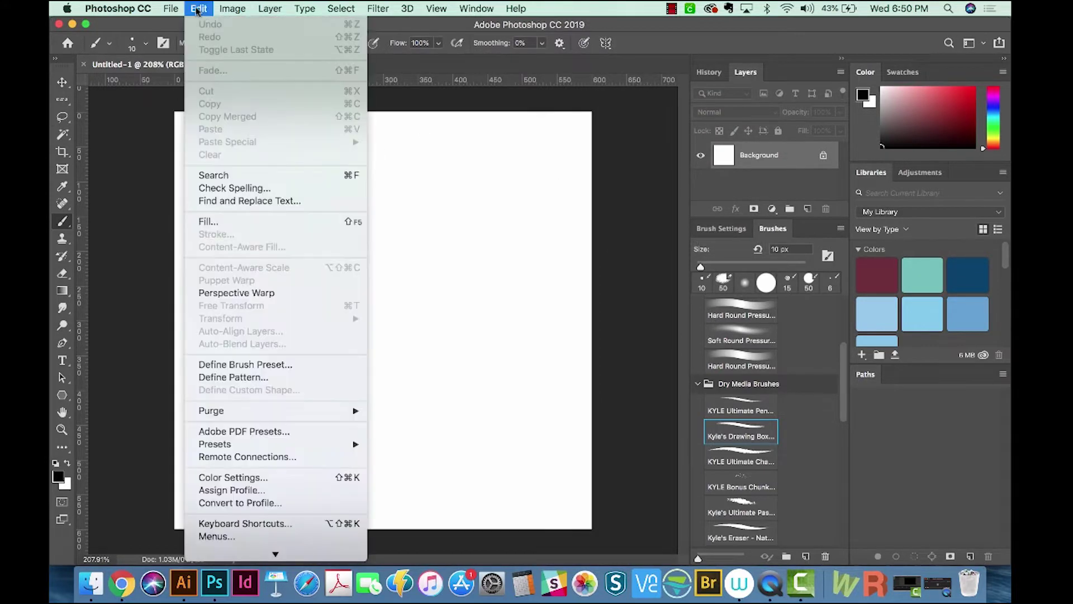
click(139, 218)
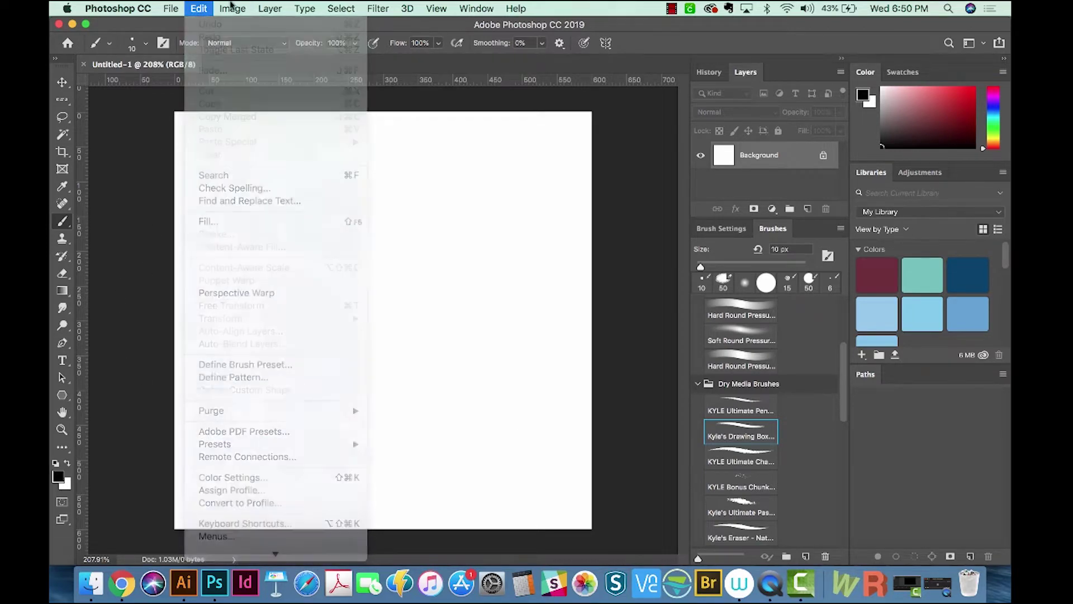
View Preferences > Technology Previews, cancel without changes, and return to the Brush tool
click(131, 9)
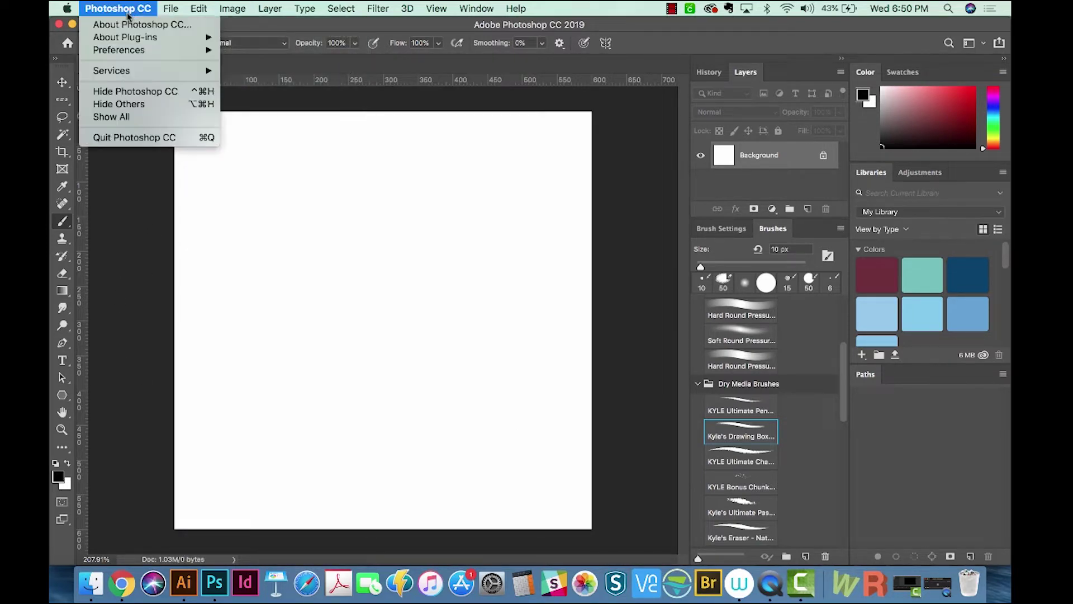
mouse_move(126, 51)
click(299, 274)
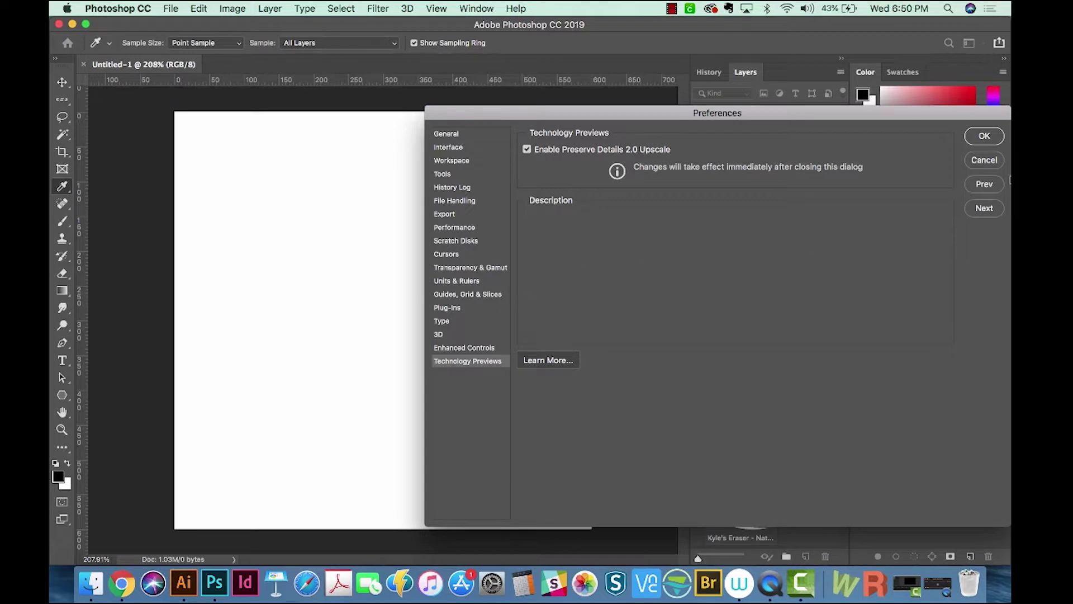
click(984, 160)
key(b)
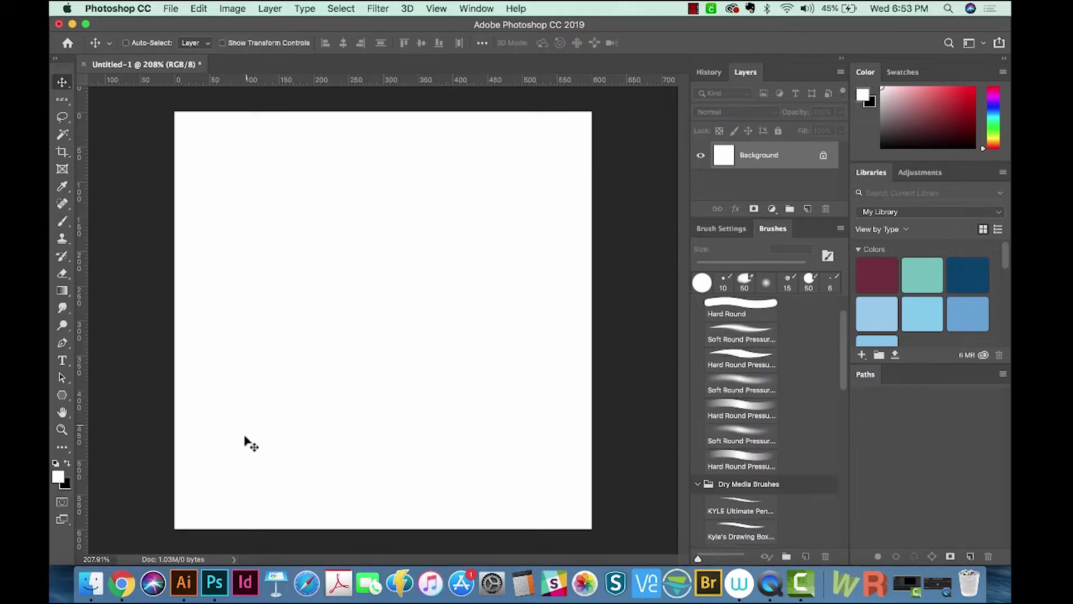
Fill the background with a bottom-left to top-right blue-red-yellow gradient and add Layer 1
click(62, 290)
click(148, 43)
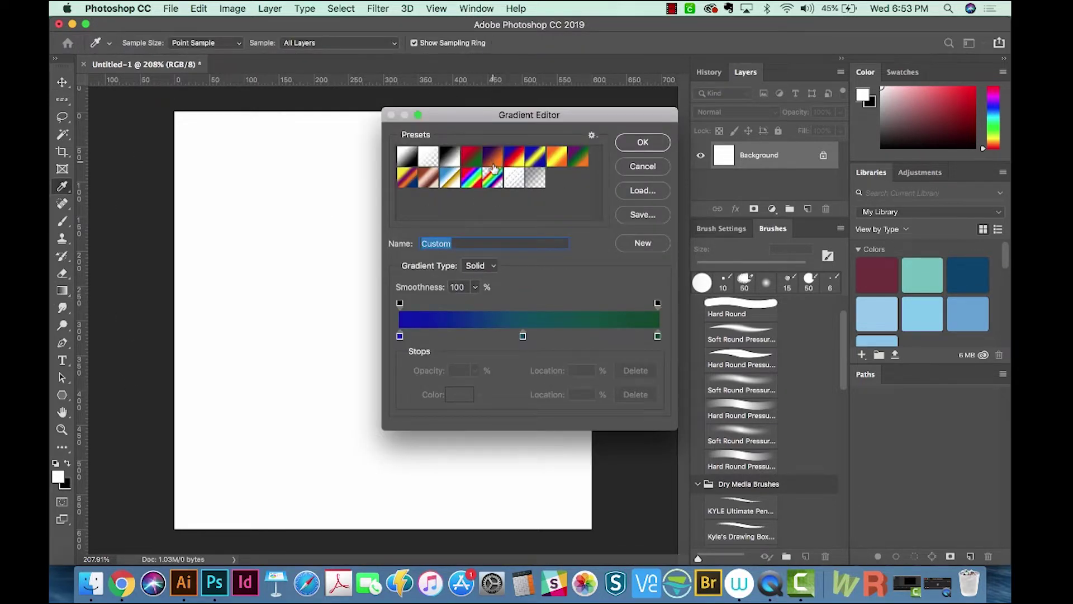
key(Escape)
drag(175, 523, 588, 119)
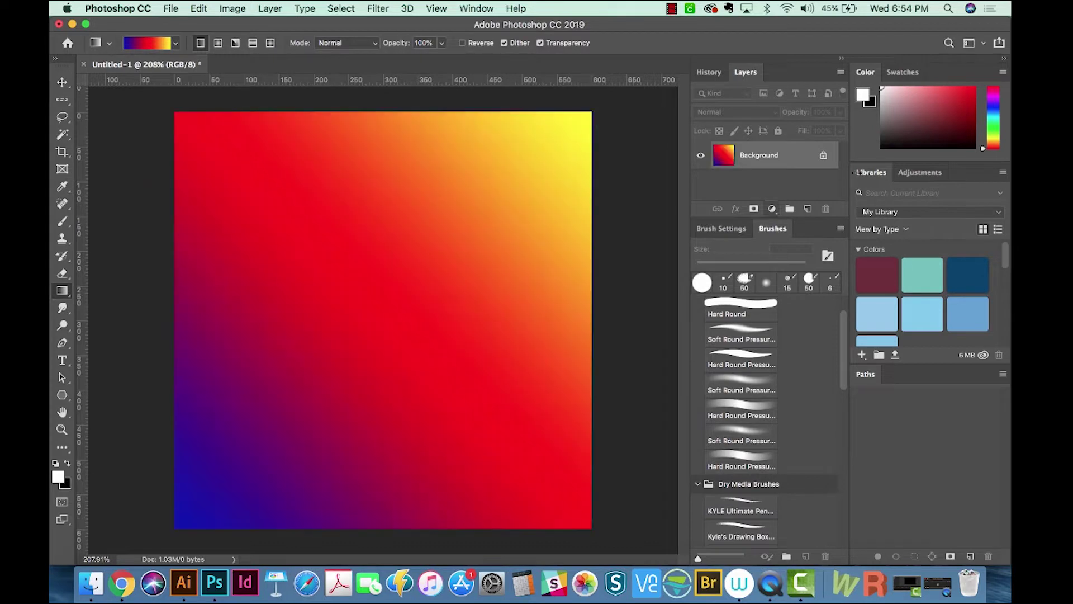
click(808, 209)
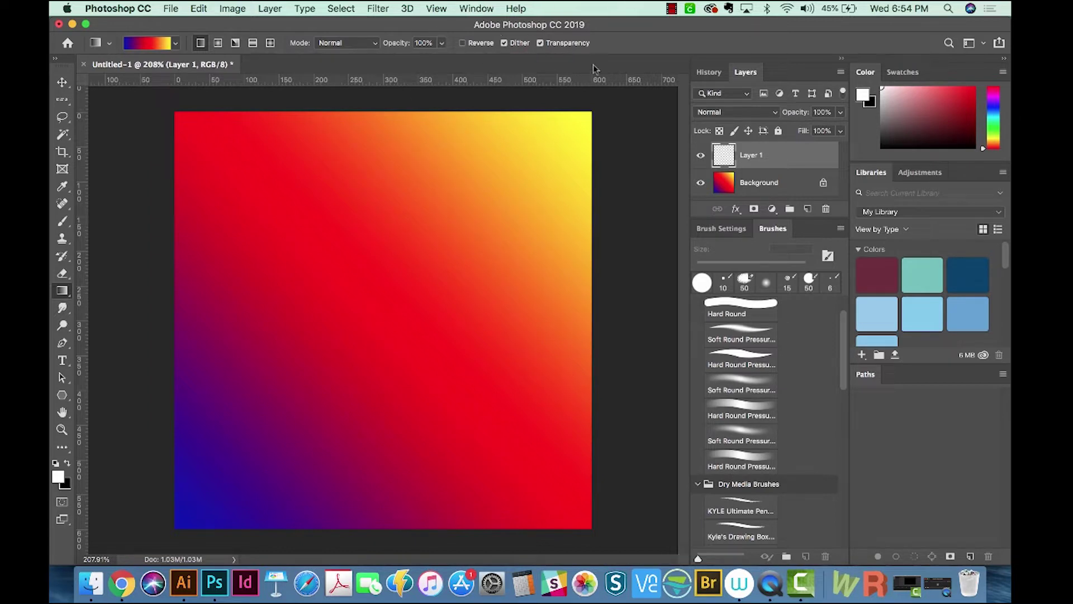
Turn on Vertical brush symmetry, undo trial guide adjustments, and commit the centred axis
key(b)
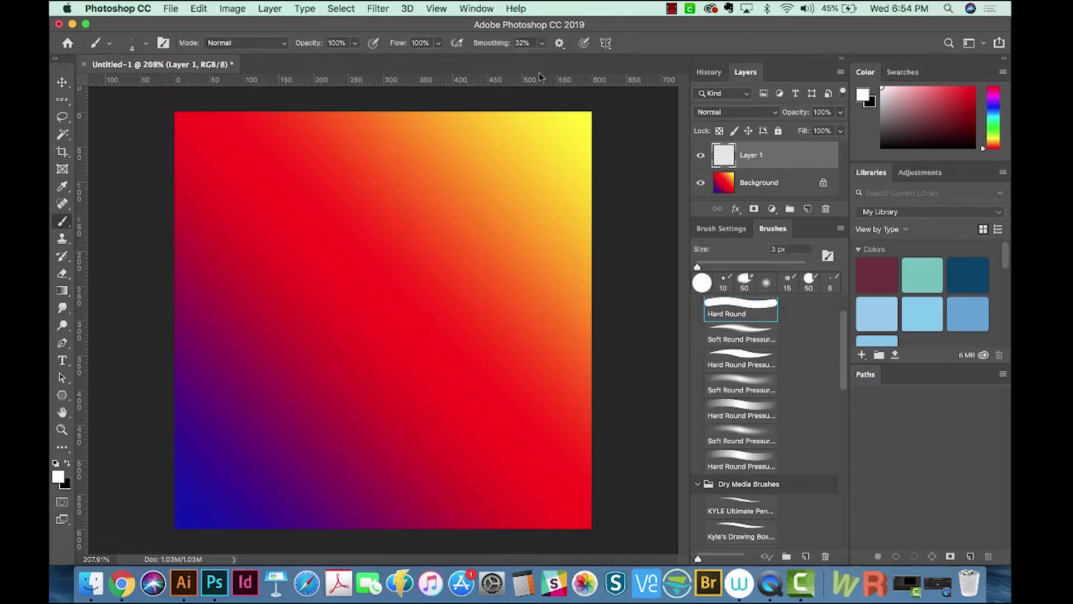
click(607, 44)
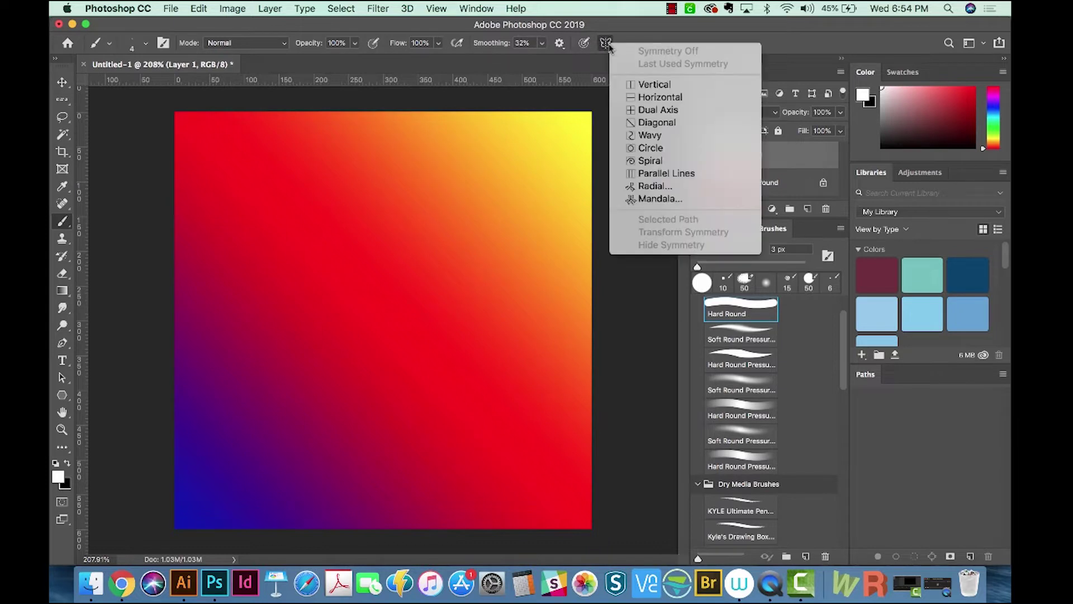
click(648, 85)
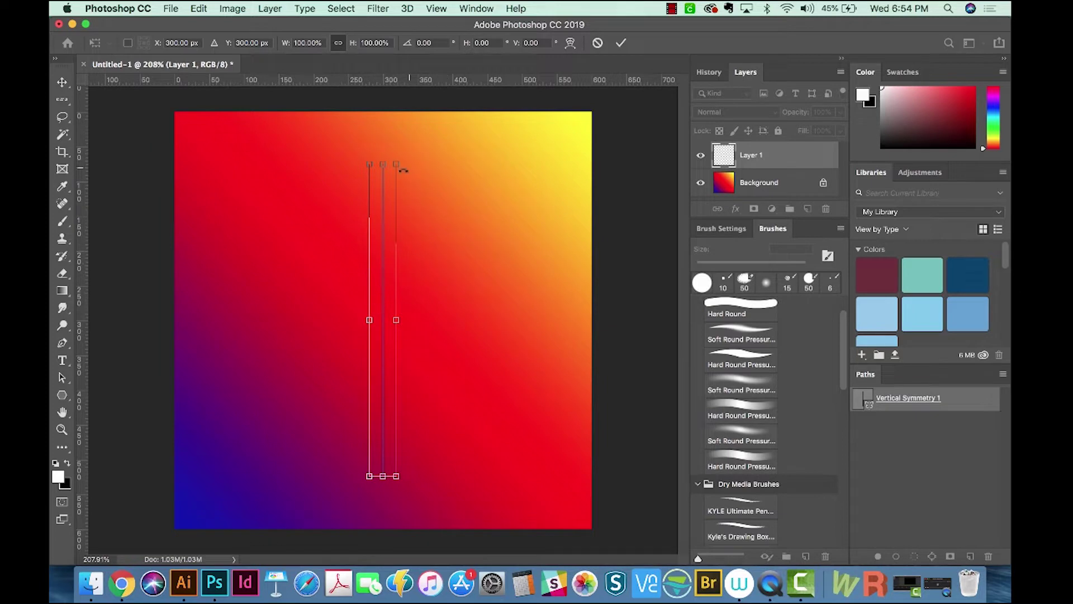
mouse_move(396, 165)
mouse_down()
mouse_move(434, 123)
mouse_move(416, 153)
mouse_move(400, 155)
mouse_move(426, 149)
mouse_move(459, 165)
mouse_move(436, 132)
mouse_move(397, 156)
mouse_up()
key(ctrl+z)
drag(384, 305, 383, 301)
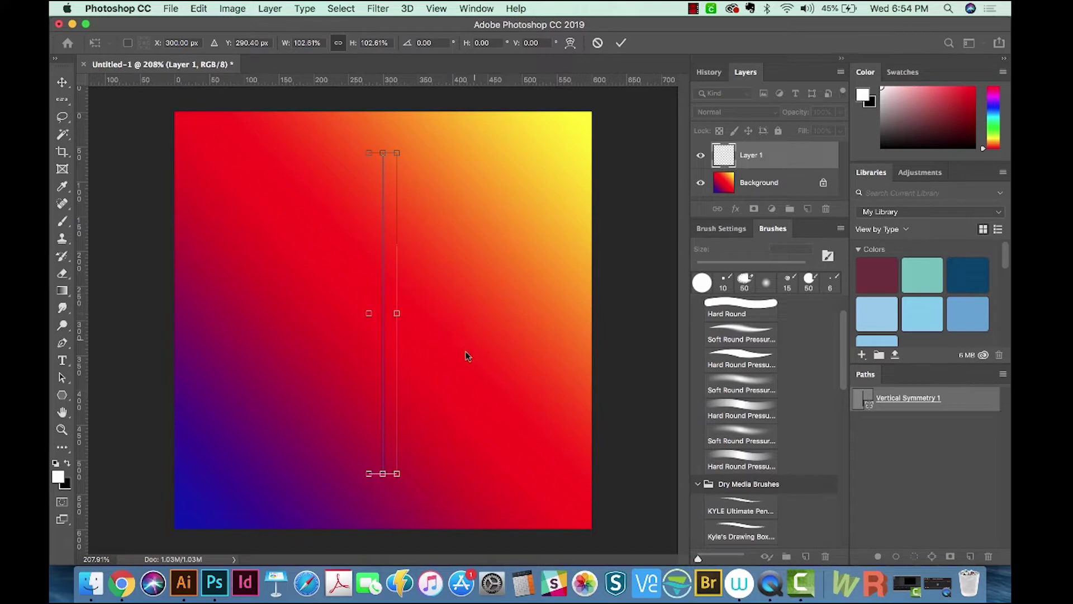
key(ctrl+z)
key(ctrl+z)
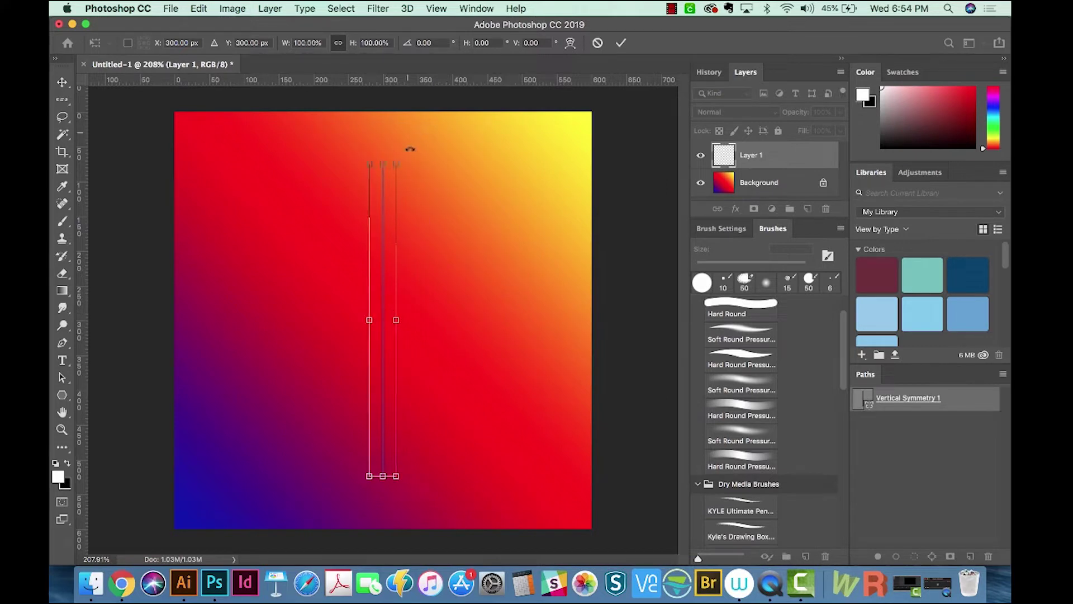
click(621, 43)
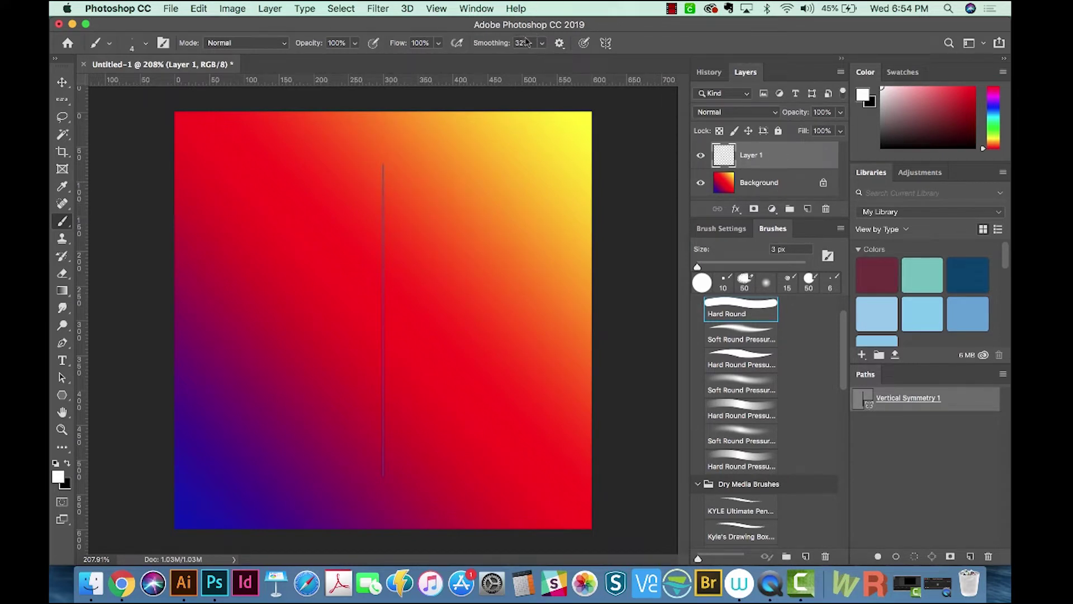
Paint mirrored white curls down the vertical axis with the 3 px Hard Round brush
click(384, 175)
mouse_move(373, 190)
mouse_down()
mouse_move(348, 209)
mouse_move(354, 198)
mouse_move(361, 213)
mouse_move(341, 231)
mouse_move(345, 216)
mouse_move(382, 220)
mouse_move(364, 253)
mouse_move(345, 257)
mouse_move(403, 271)
mouse_move(402, 306)
mouse_move(337, 315)
mouse_move(322, 245)
mouse_up()
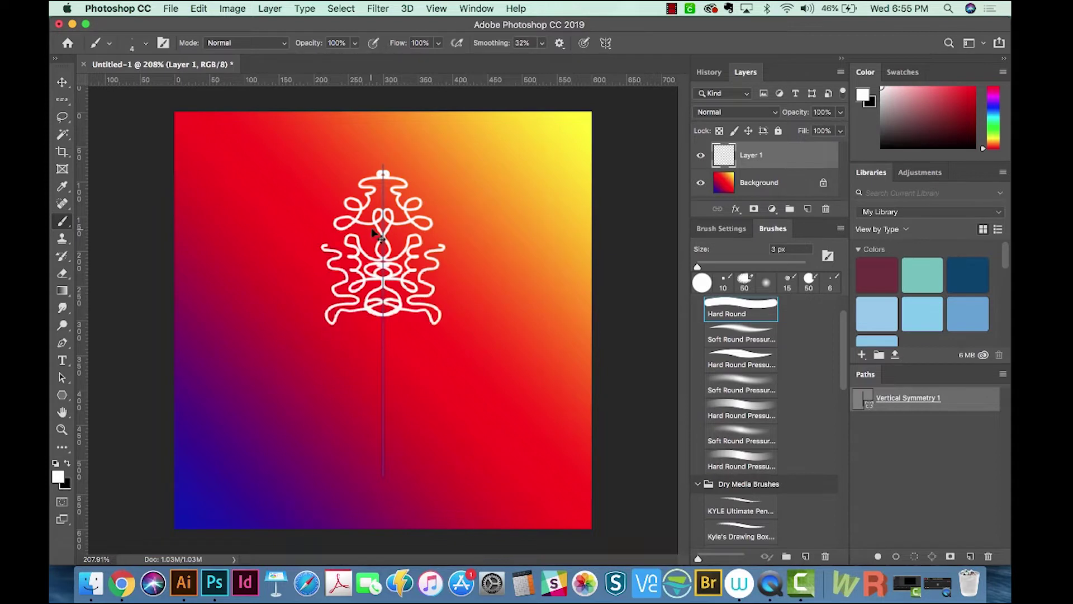
mouse_move(340, 346)
mouse_down()
mouse_move(383, 337)
mouse_move(358, 402)
mouse_move(383, 469)
mouse_up()
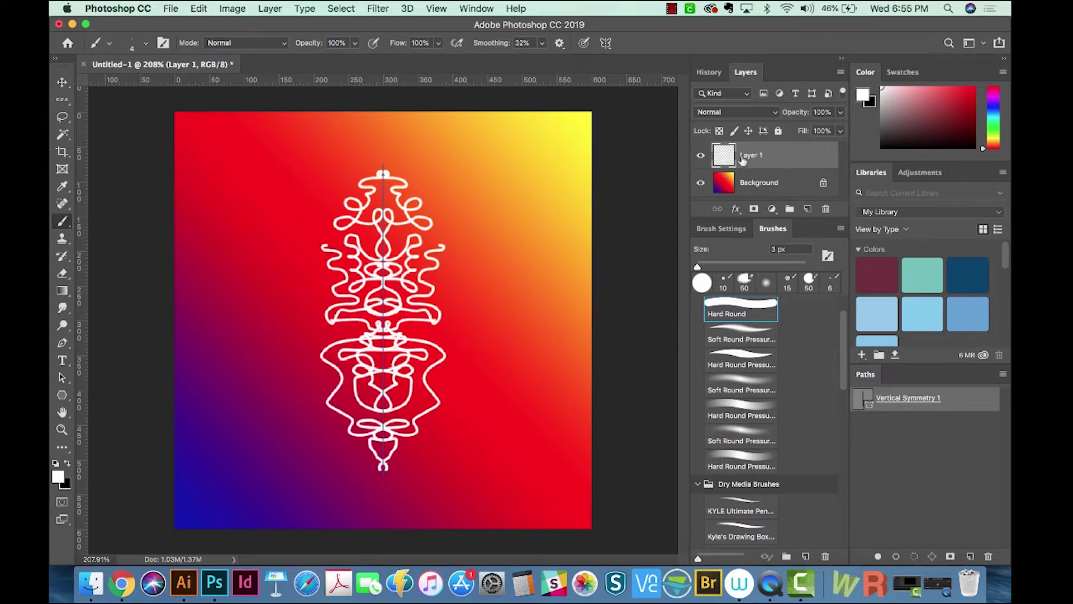
Hide Layer 1, add Layer 2, switch to Dual Axis symmetry, and paint a four-way white lace pattern
click(700, 159)
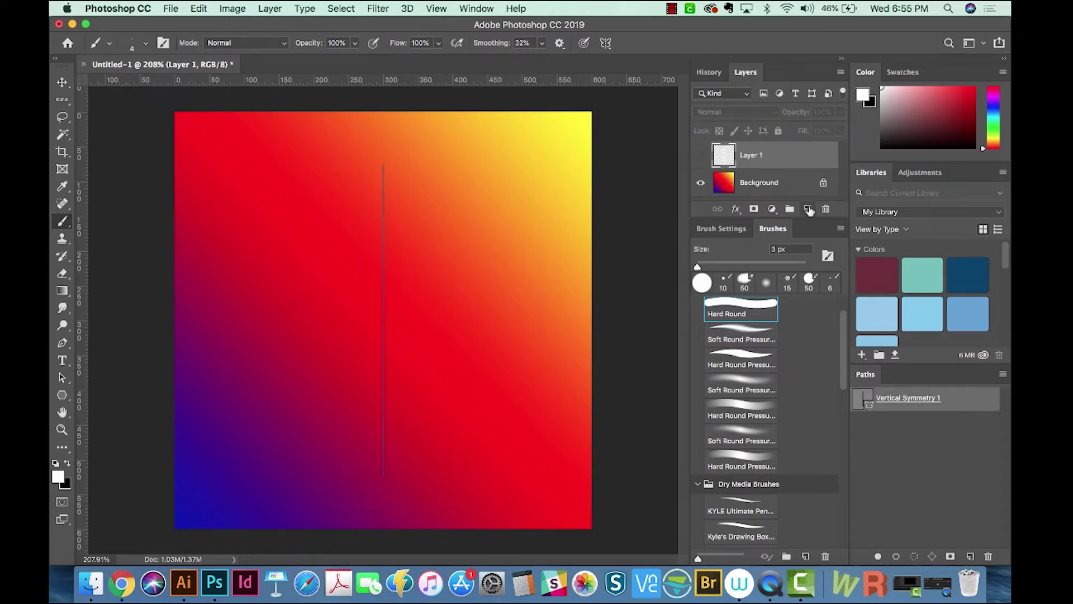
click(808, 209)
click(605, 43)
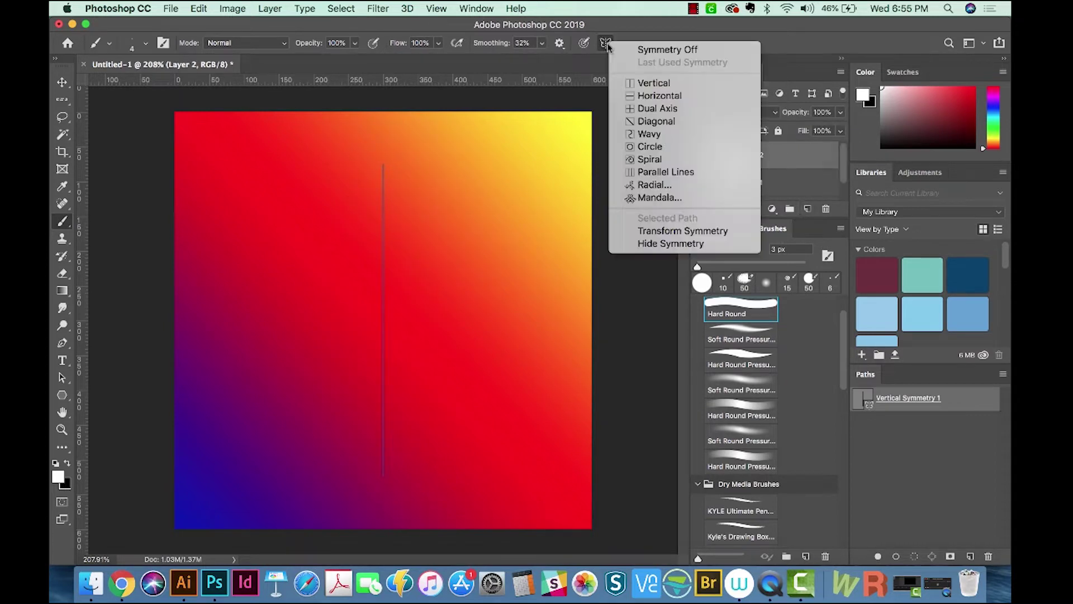
click(649, 84)
click(606, 43)
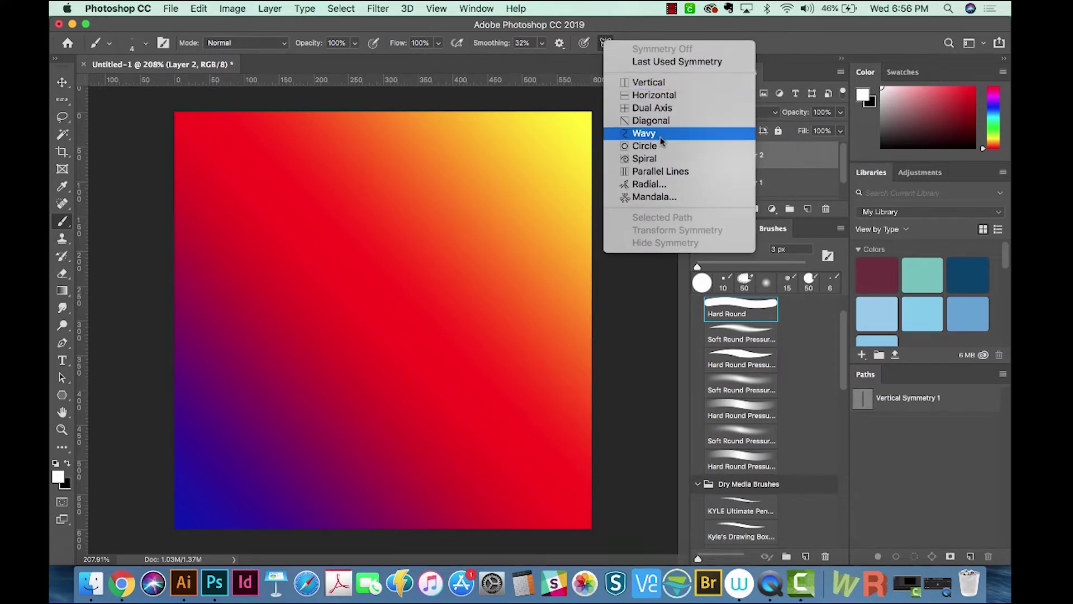
click(670, 109)
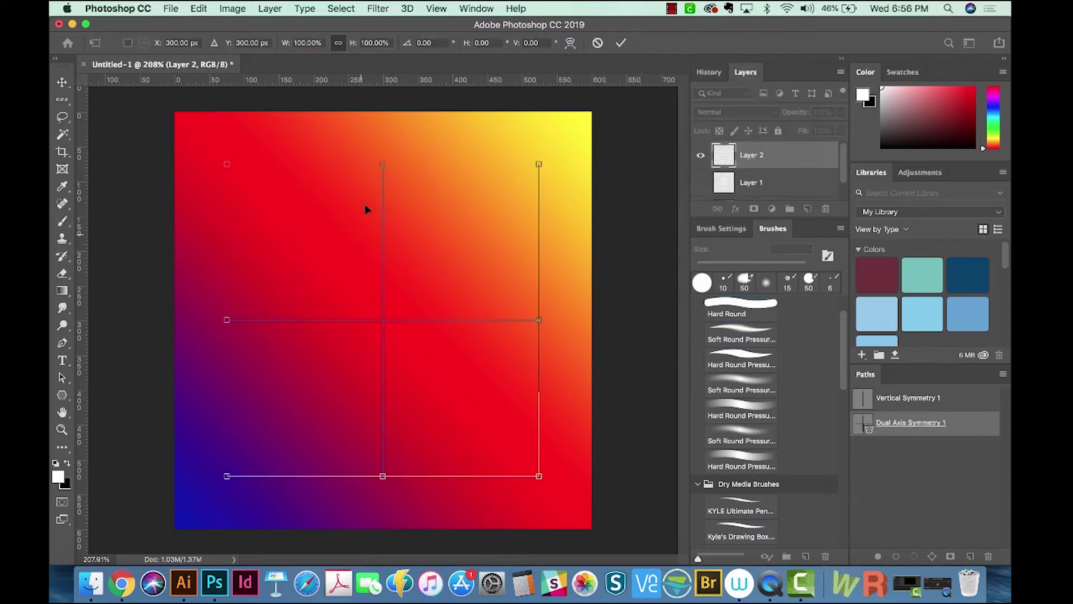
key(Return)
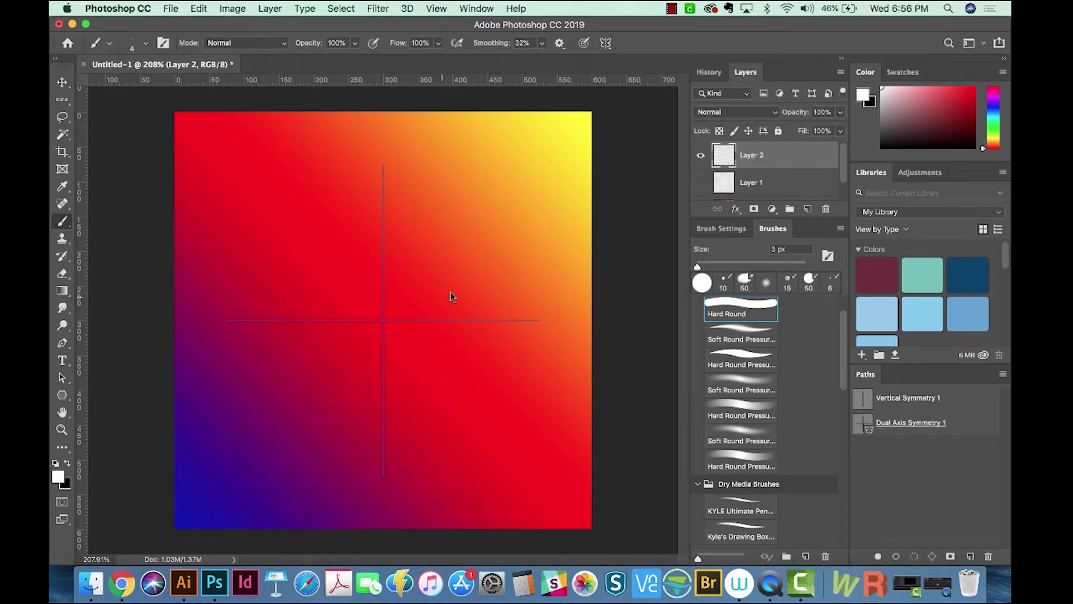
mouse_move(390, 314)
mouse_down()
mouse_move(404, 222)
mouse_move(495, 302)
mouse_move(398, 204)
mouse_move(522, 268)
mouse_move(430, 320)
mouse_move(479, 259)
mouse_move(464, 235)
mouse_up()
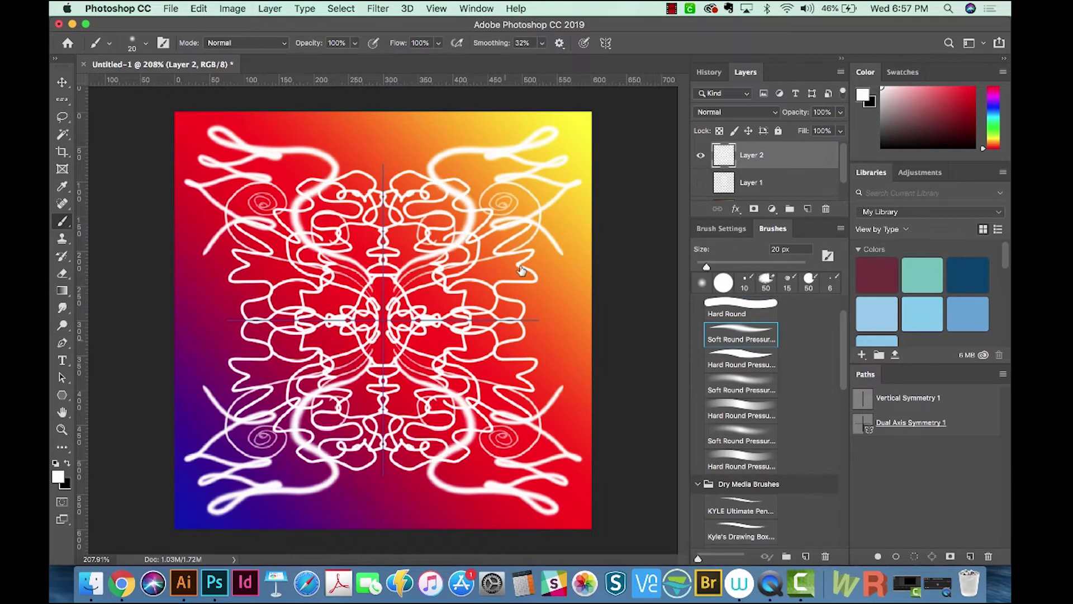
scroll(740, 402, down, 1)
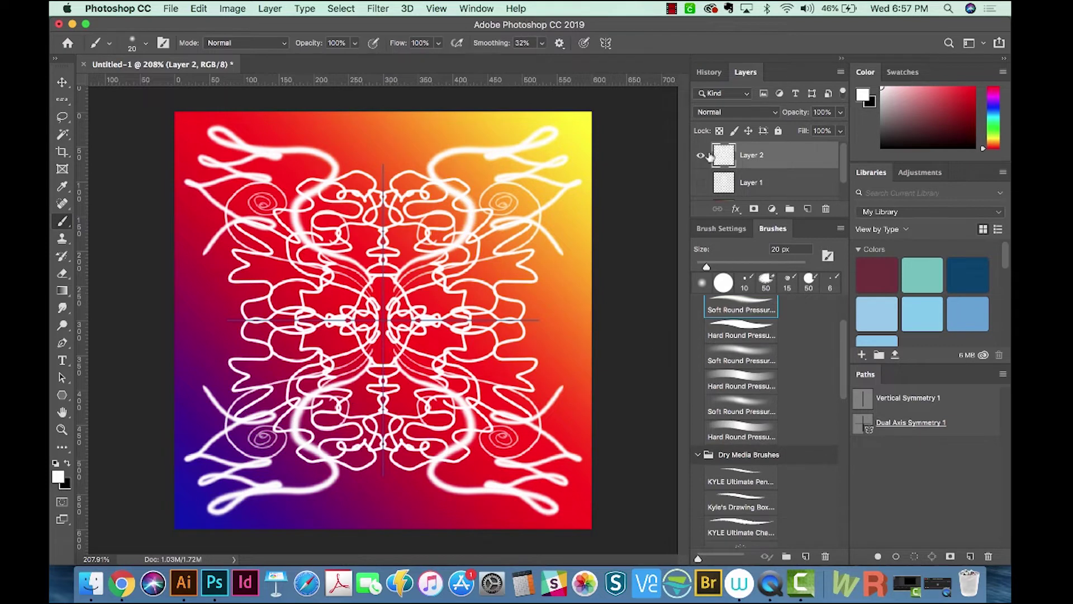
Hide Layer 2, add Layer 3, switch to Wavy symmetry, and paint a tall white squiggle
click(703, 160)
click(808, 208)
click(605, 43)
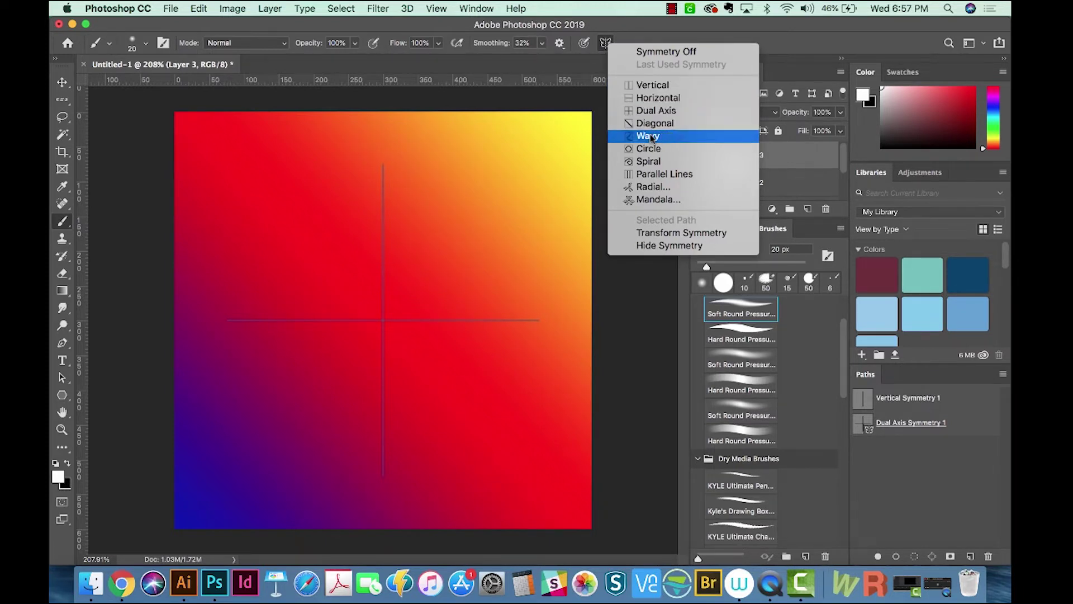
click(648, 136)
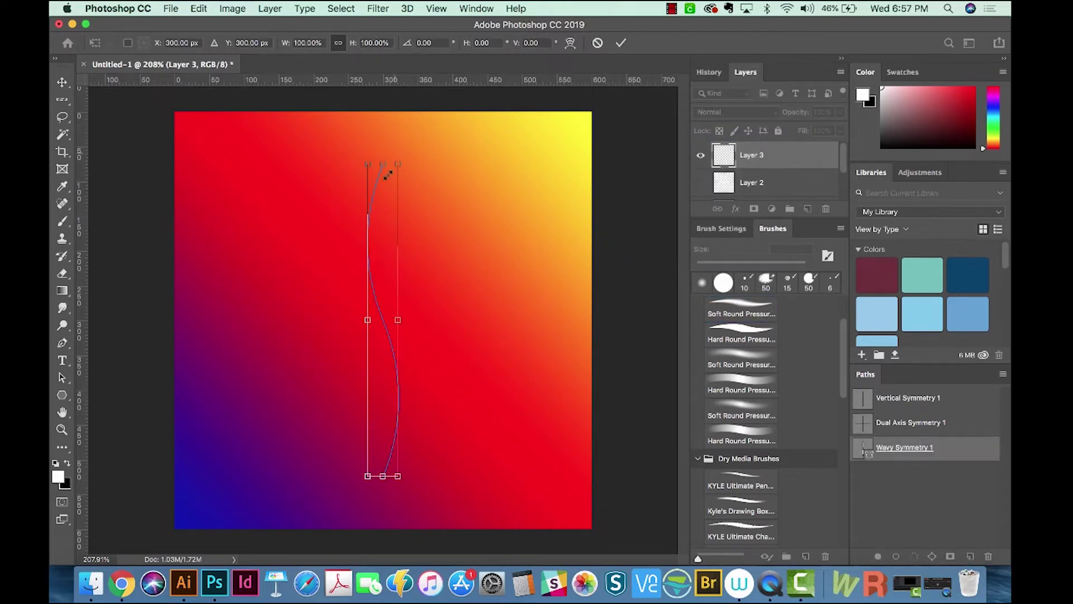
key(Return)
mouse_move(371, 174)
mouse_down()
mouse_move(354, 302)
mouse_move(367, 353)
mouse_move(397, 398)
mouse_move(396, 427)
mouse_move(342, 475)
mouse_move(380, 478)
mouse_up()
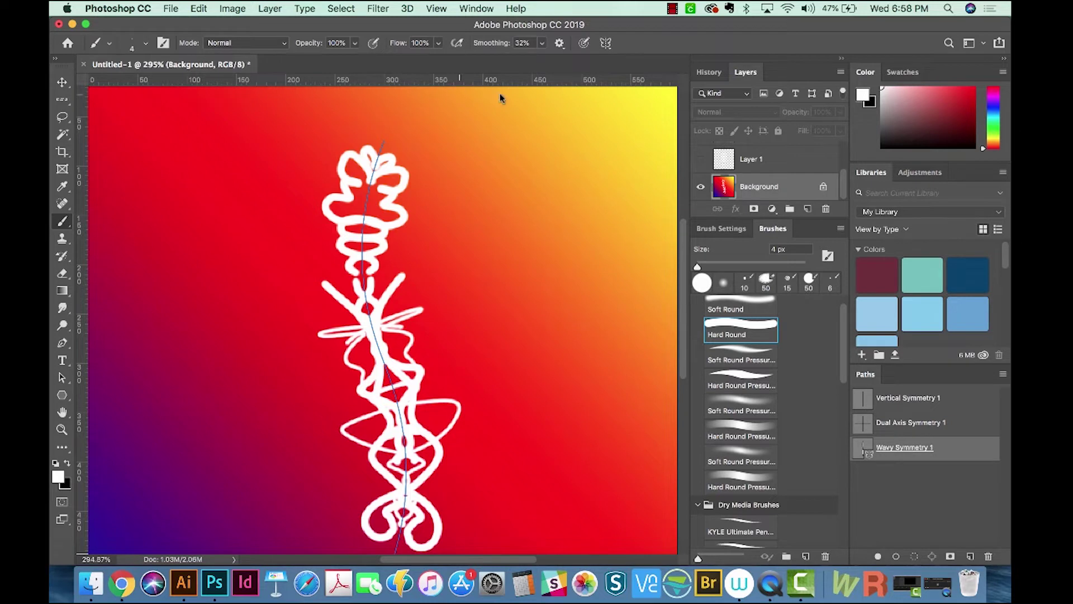
Hide the symmetry guide and paint extra white strokes over the drawing
click(605, 42)
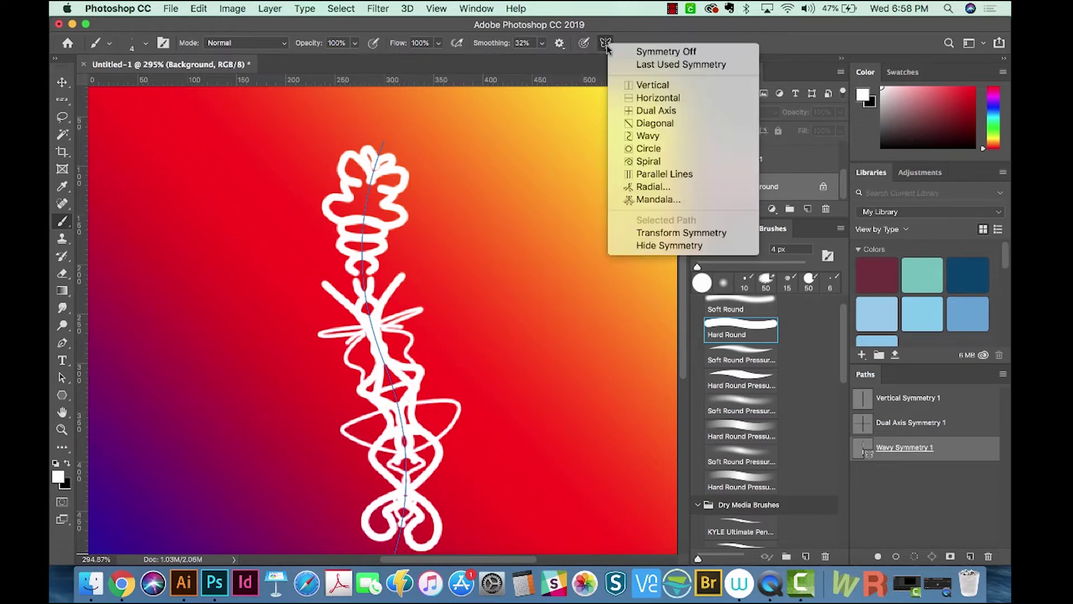
click(698, 251)
mouse_move(394, 168)
mouse_down()
mouse_move(472, 158)
mouse_move(396, 193)
mouse_move(420, 224)
mouse_move(402, 258)
mouse_move(420, 319)
mouse_move(366, 366)
mouse_move(281, 363)
mouse_move(306, 358)
mouse_move(335, 391)
mouse_move(316, 444)
mouse_move(369, 530)
mouse_up()
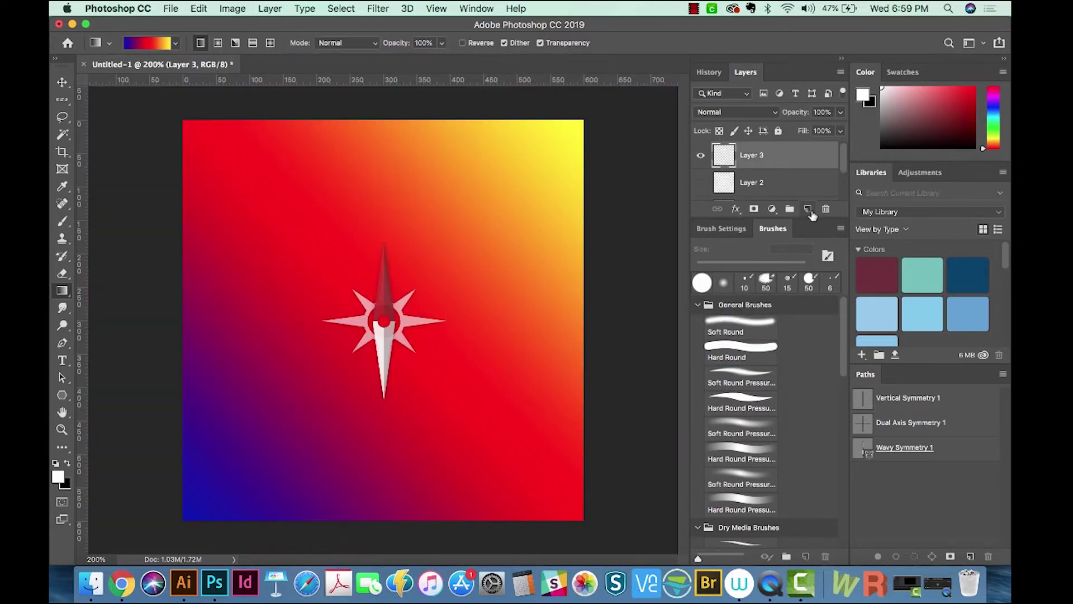
Add Layer 4 and set Radial brush symmetry to 12 segments
click(808, 210)
key(b)
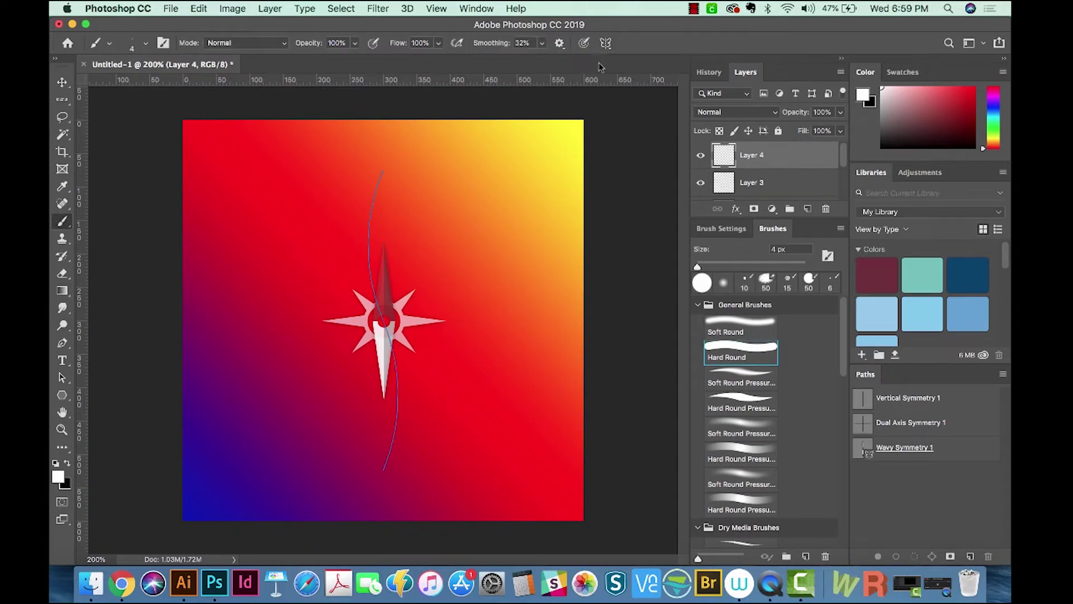
click(606, 43)
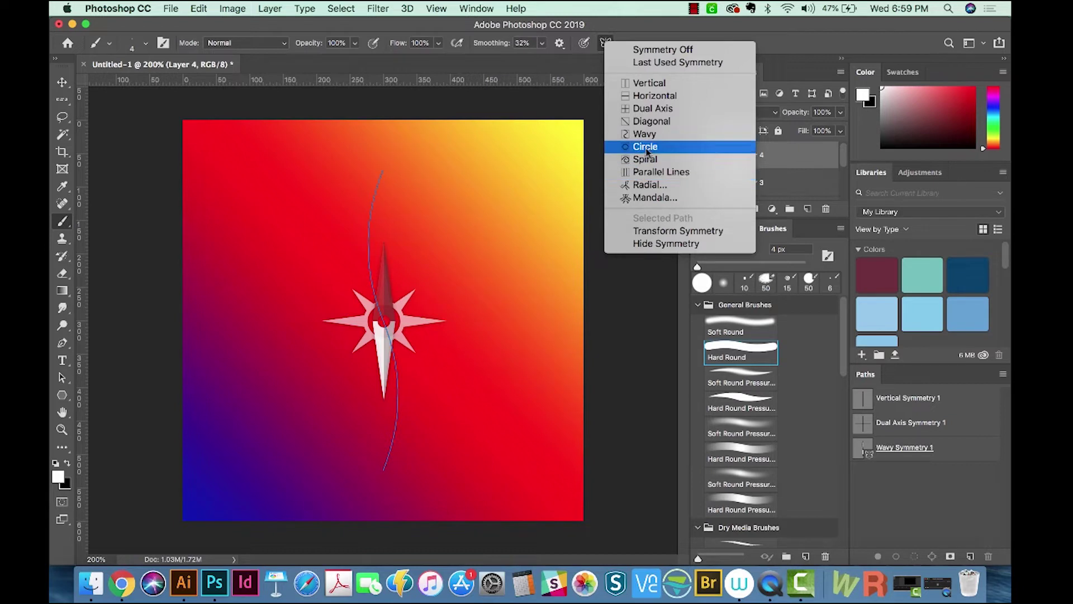
click(646, 183)
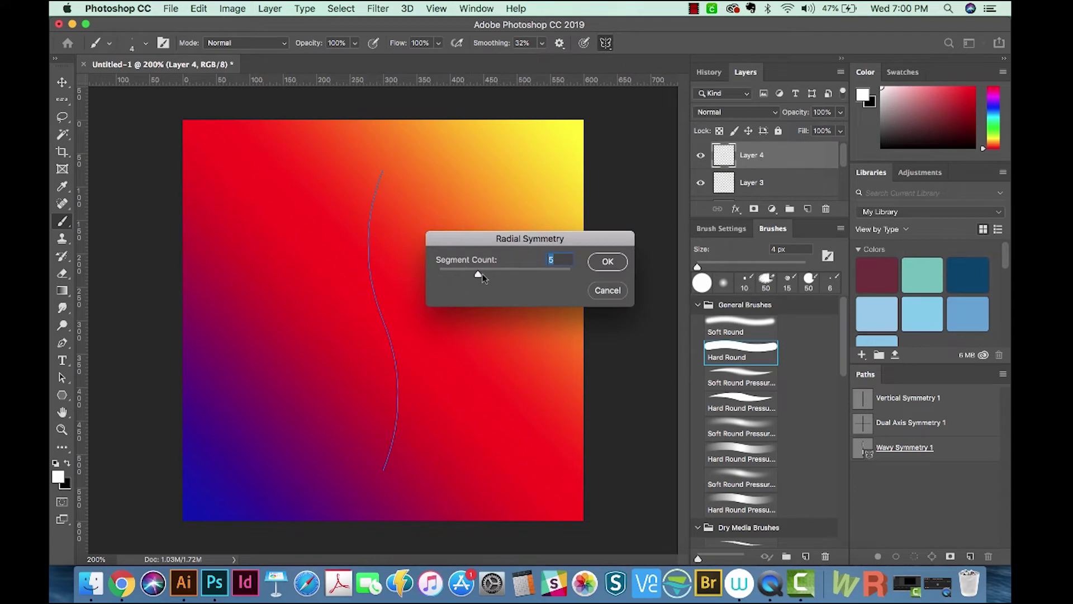
drag(479, 276, 551, 275)
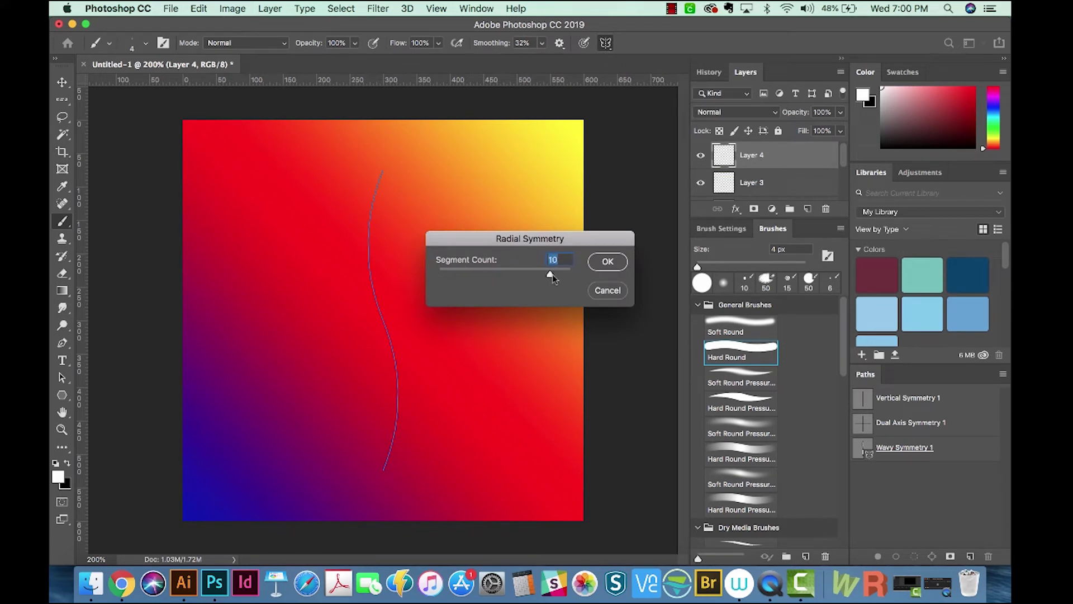
click(615, 260)
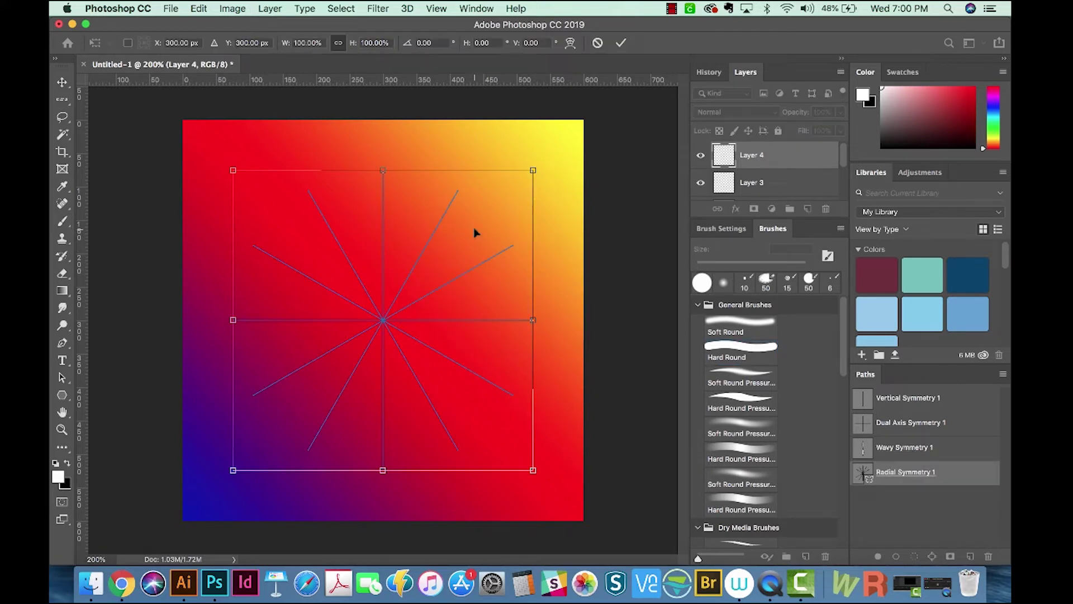
Commit the radial guide and paint white curls outward from the centre, redoing the first attempt
key(Return)
key(b)
mouse_move(383, 320)
mouse_down()
mouse_move(416, 333)
mouse_move(422, 318)
mouse_move(451, 327)
mouse_move(441, 327)
mouse_move(472, 356)
mouse_move(464, 384)
mouse_move(497, 399)
mouse_move(502, 385)
mouse_move(479, 349)
mouse_move(523, 369)
mouse_move(552, 318)
mouse_move(568, 244)
mouse_up()
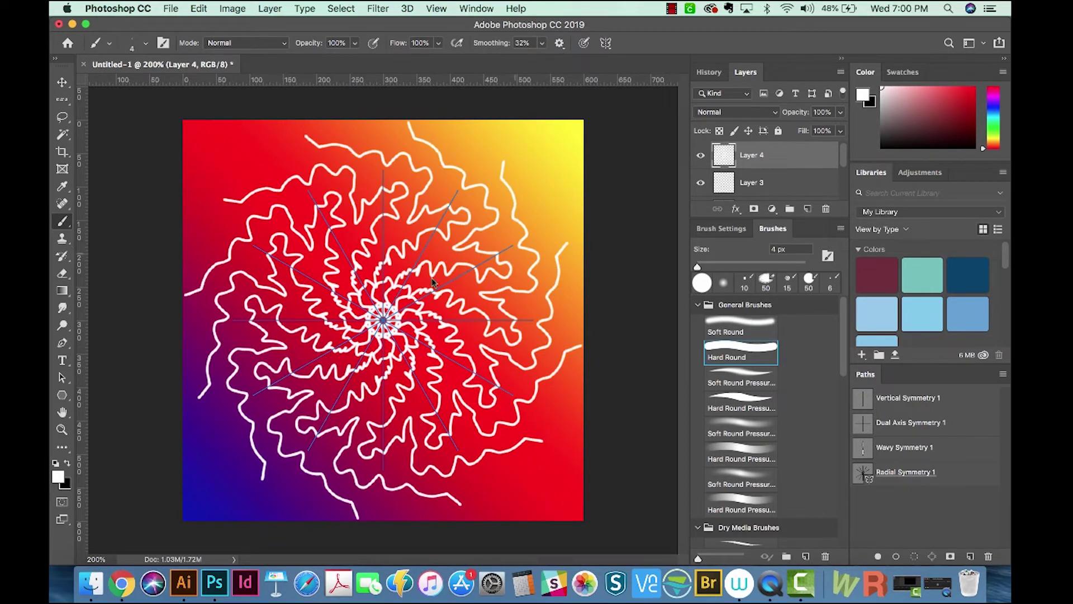
key(super+z)
mouse_move(383, 319)
mouse_down()
mouse_move(502, 199)
mouse_move(472, 258)
mouse_move(504, 238)
mouse_move(489, 243)
mouse_move(482, 266)
mouse_move(534, 267)
mouse_up()
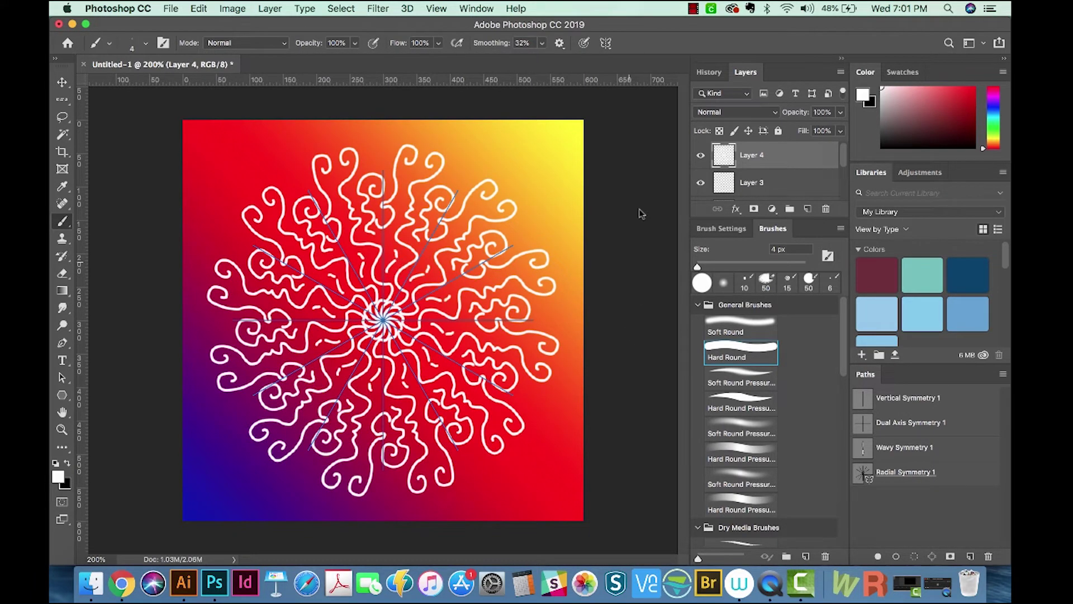
Paint chalky rays around the mandala with a 41 px KYLE chalk brush, then add Layer 5
scroll(817, 418, down, 5)
click(738, 415)
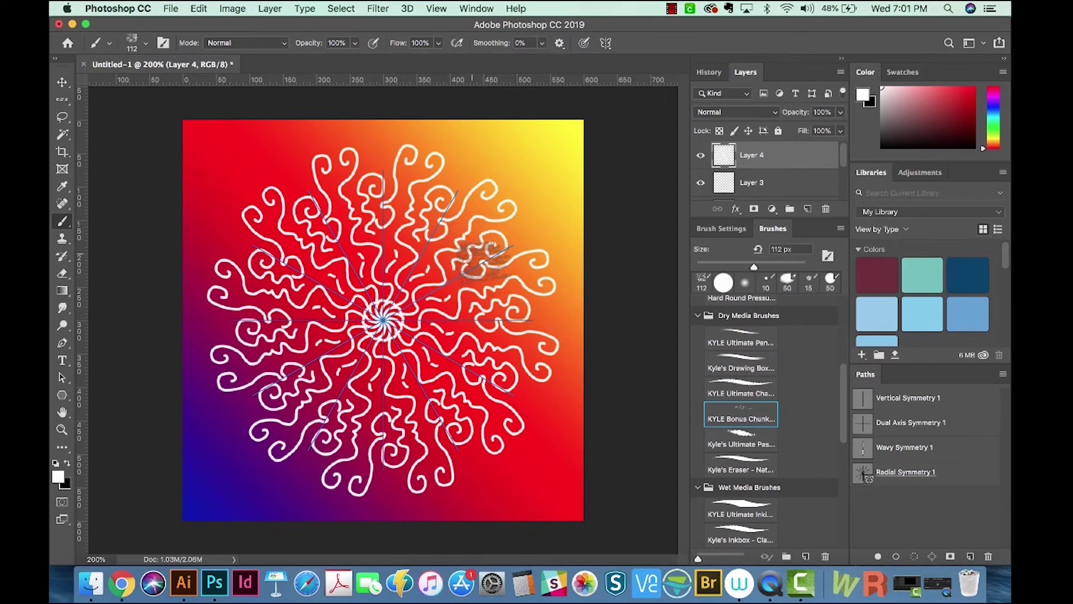
mouse_move(459, 218)
mouse_down()
mouse_move(390, 222)
mouse_move(466, 253)
mouse_move(520, 218)
mouse_move(491, 206)
mouse_move(534, 254)
mouse_move(454, 247)
mouse_up()
click(741, 393)
drag(466, 180, 492, 177)
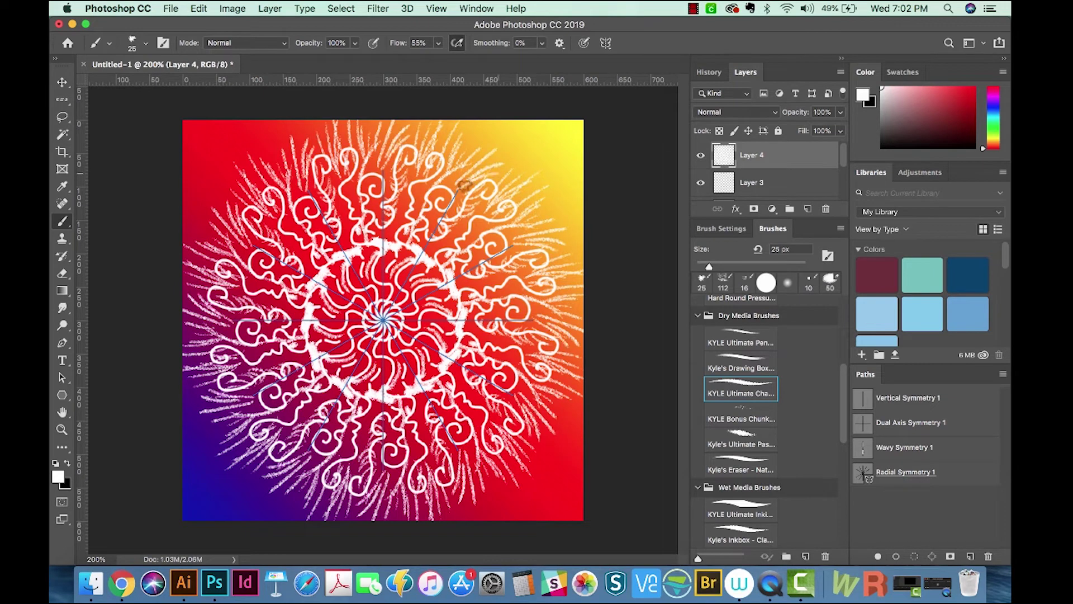
click(807, 208)
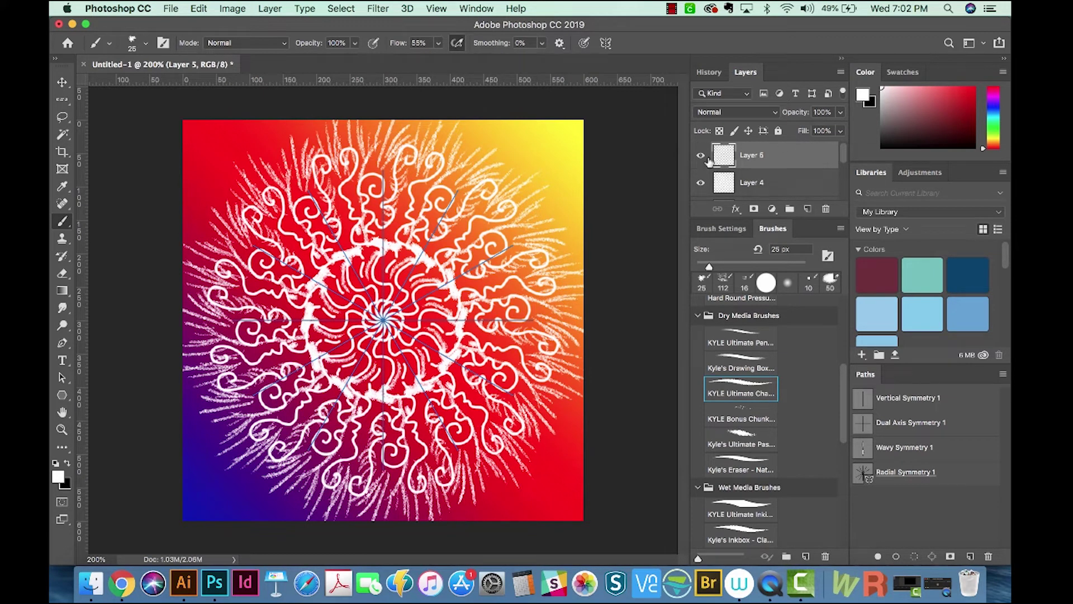
Hide Layer 4, set 10-segment Mandala symmetry, and paint a wide ring of white spatter
click(700, 182)
click(605, 42)
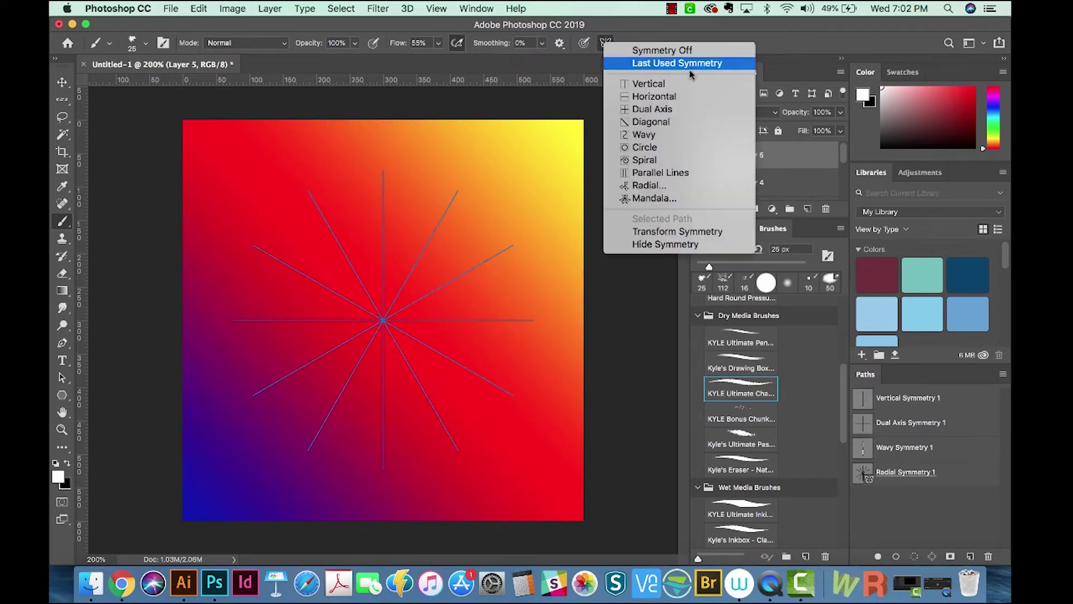
click(681, 199)
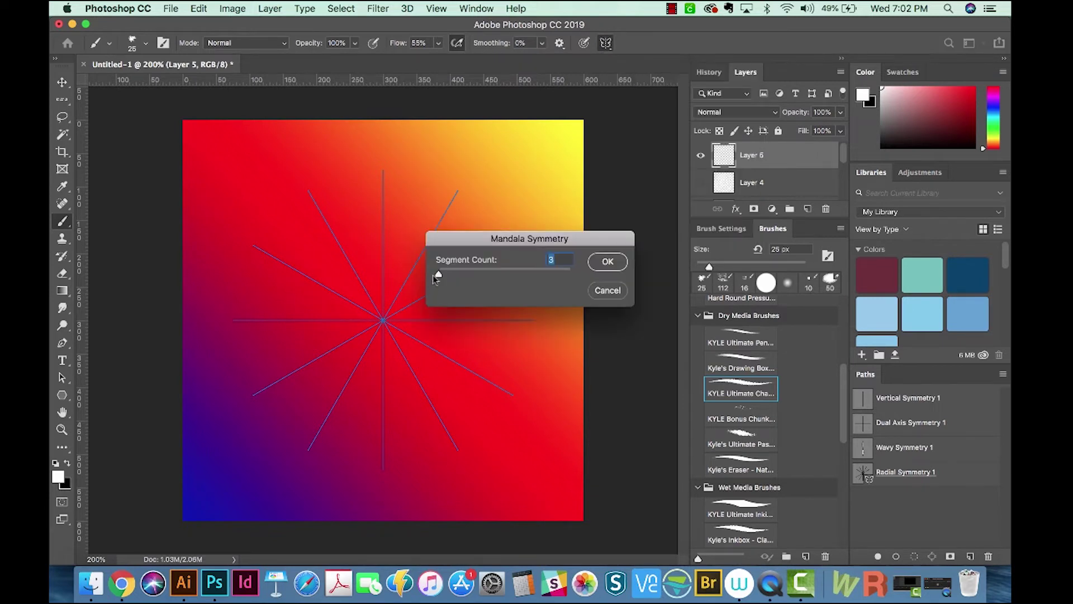
click(617, 264)
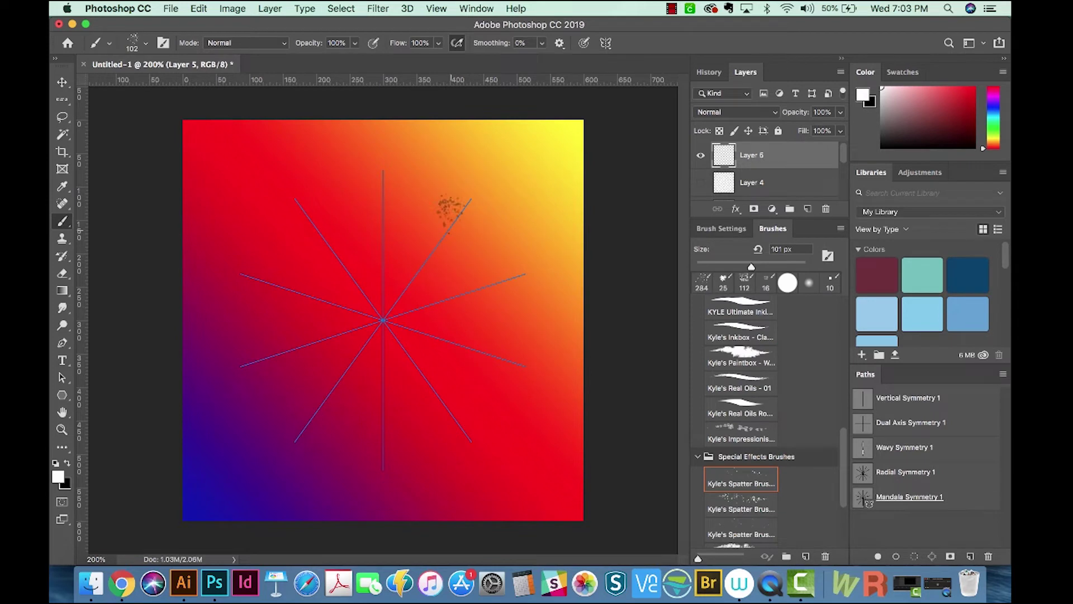
drag(392, 305, 386, 317)
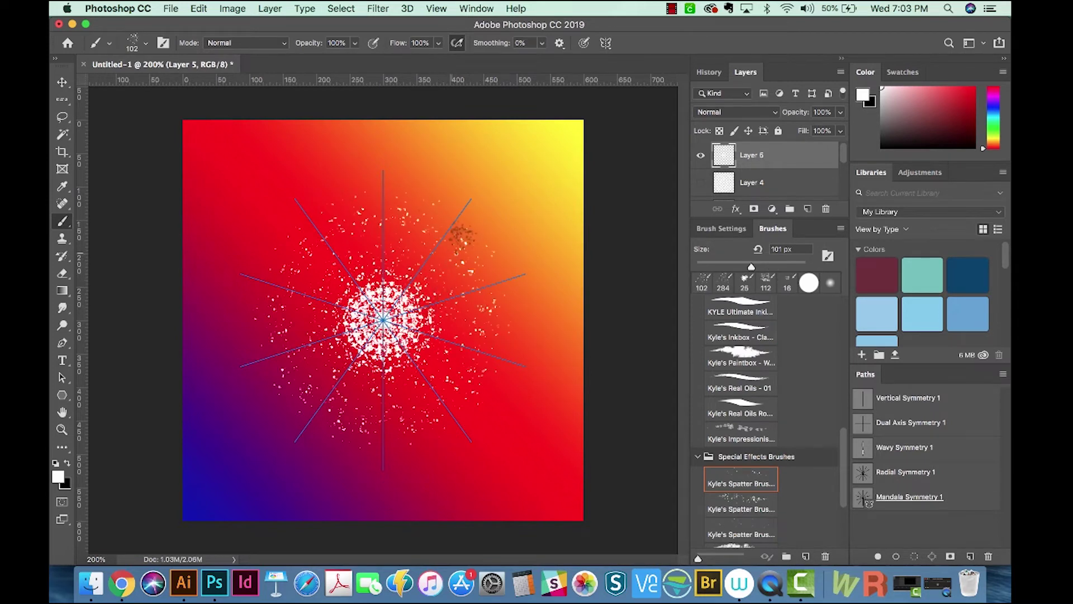
mouse_move(461, 235)
mouse_down()
mouse_move(451, 200)
mouse_move(489, 250)
mouse_move(510, 250)
mouse_move(492, 332)
mouse_up()
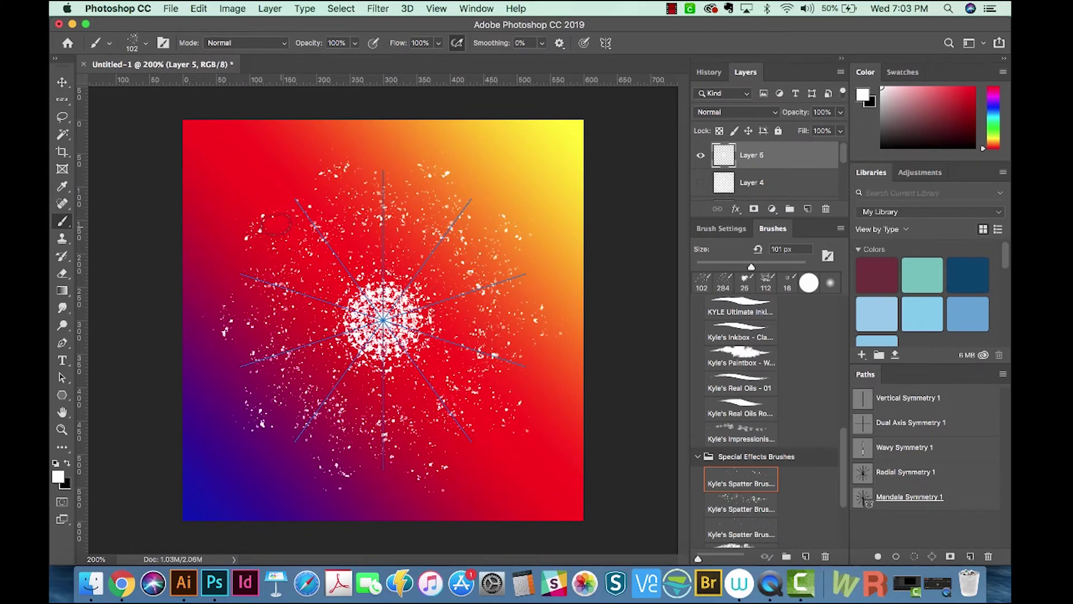
Erase some mirrored spatter spots with the Eraser, then switch back to brush tools
key(e)
drag(353, 197, 358, 238)
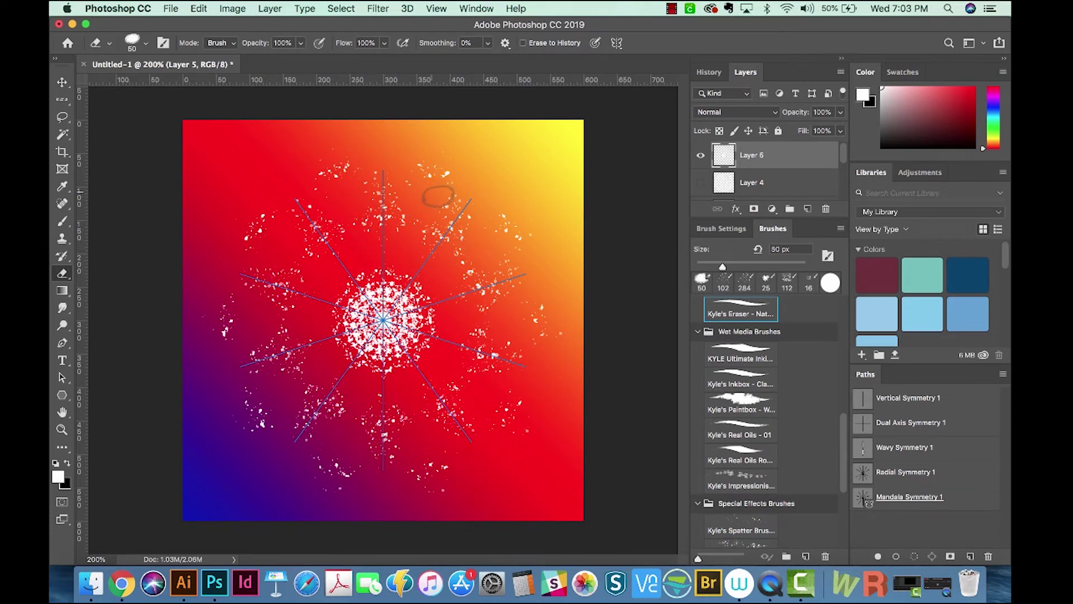
key(b)
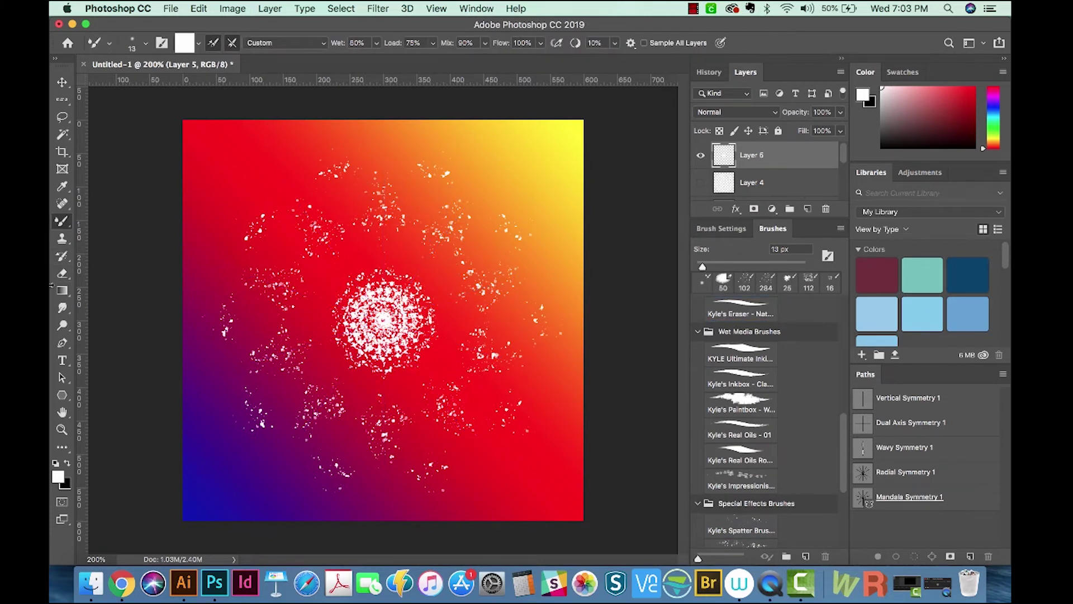
key(shift+b)
Draw thin white outline petals around the mandala with the 1 px Pencil, then try inking brush presets
mouse_move(436, 374)
mouse_down()
mouse_move(464, 347)
mouse_move(503, 358)
mouse_move(431, 355)
mouse_up()
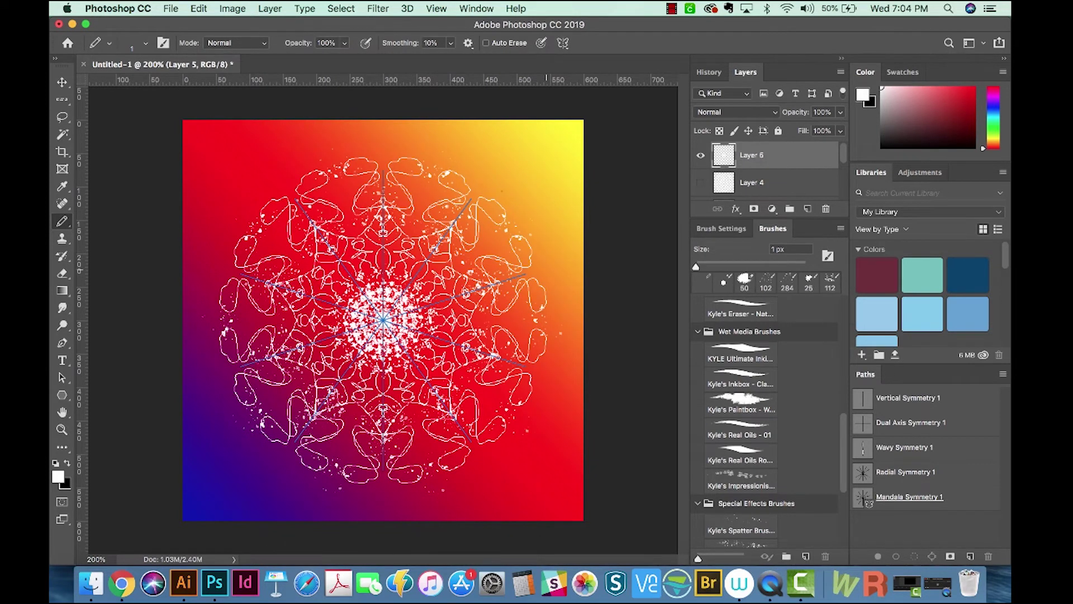
scroll(743, 413, up, 2)
click(733, 415)
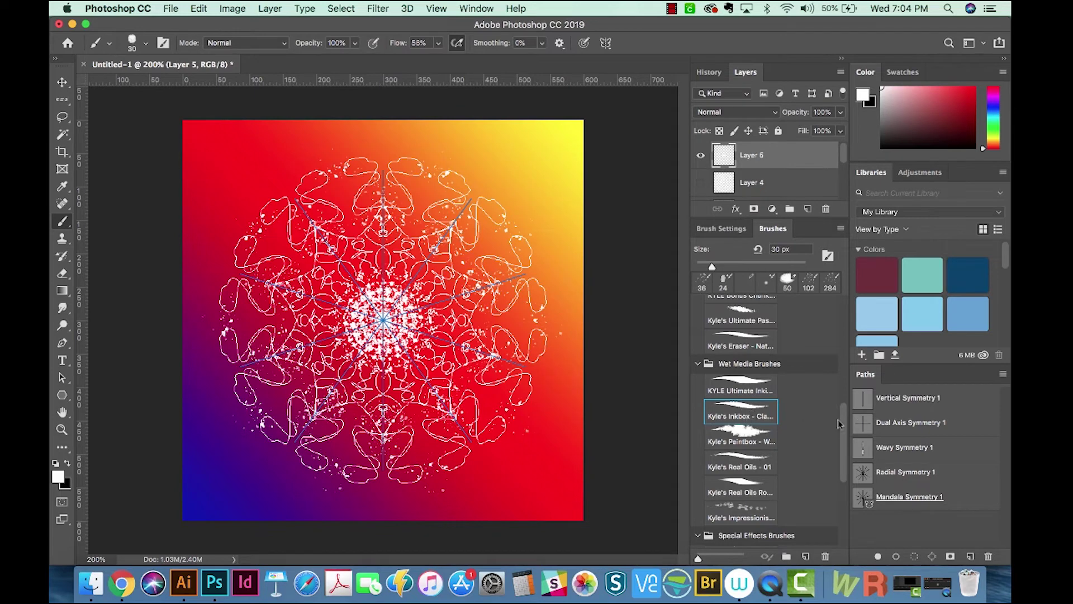
scroll(843, 431, up, 2)
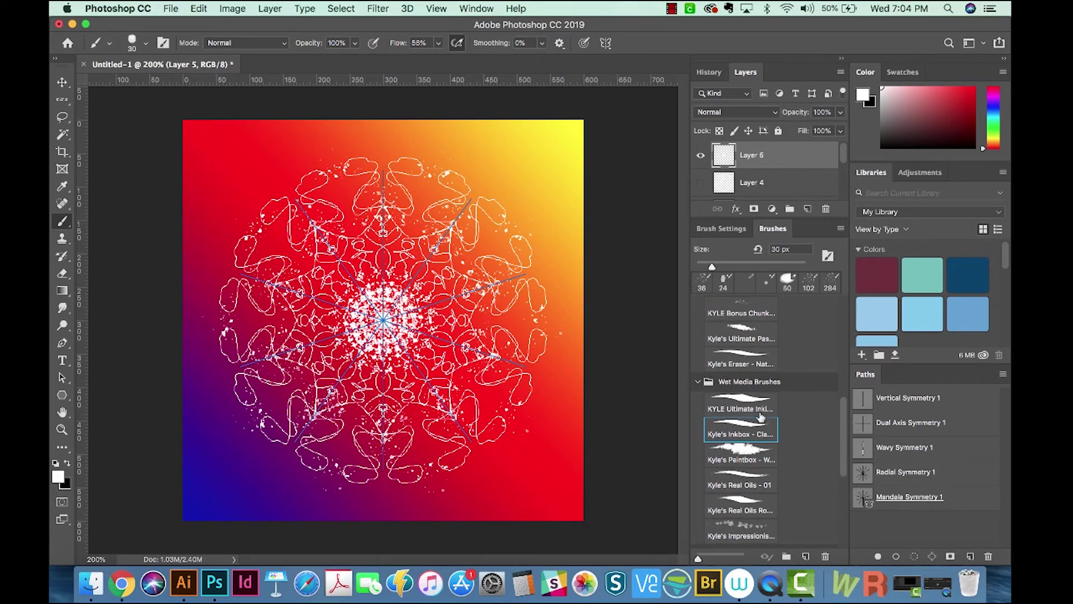
click(735, 402)
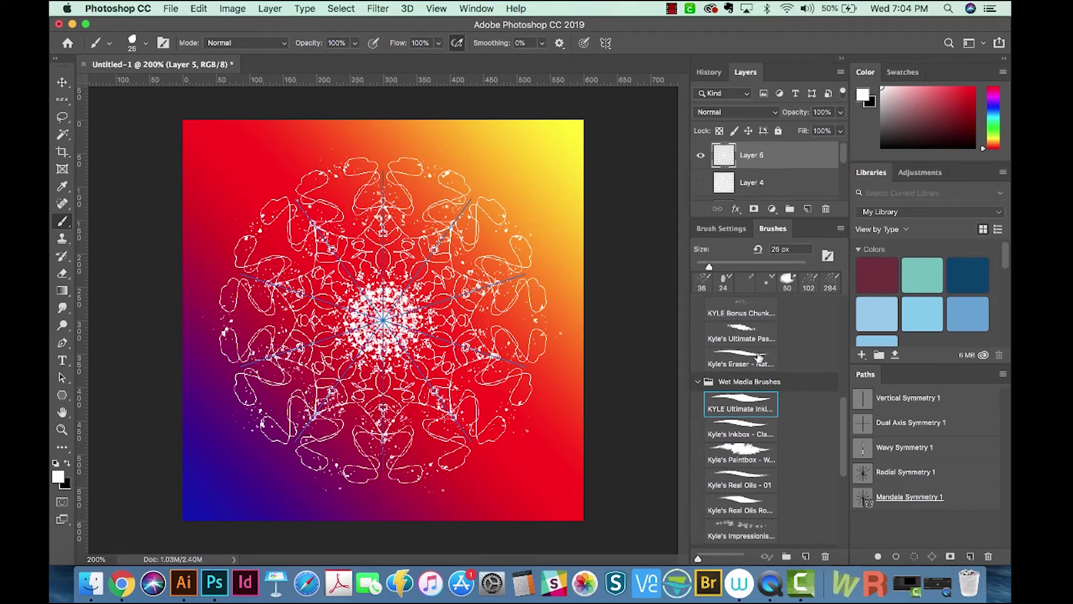
scroll(744, 447, down, 5)
Paint an outer ring of dotted petals with Kyle's Screentones brush at 18 px
click(737, 513)
click(701, 280)
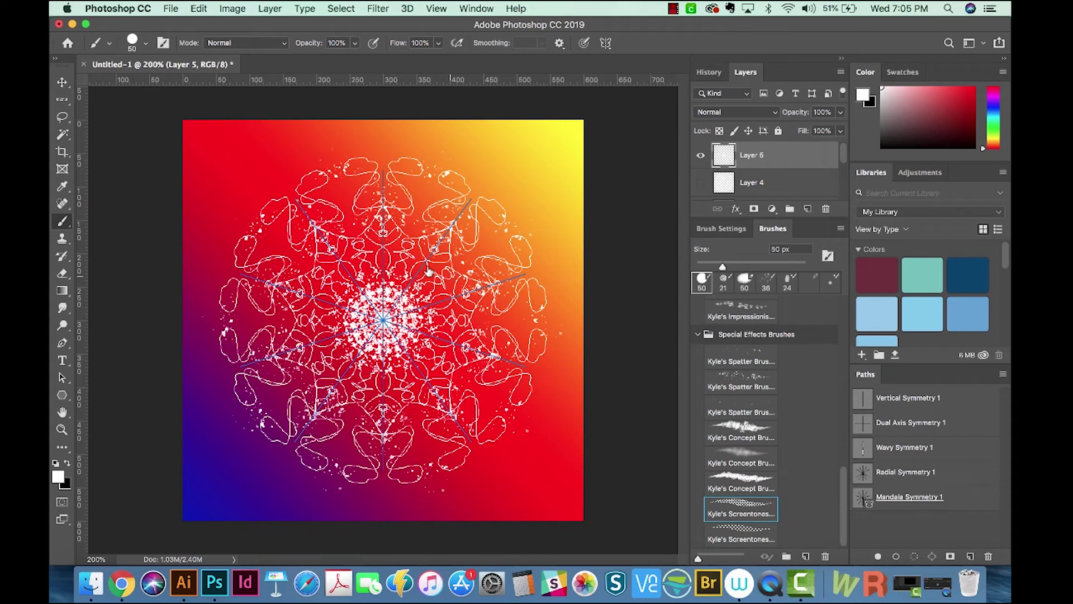
drag(433, 286, 425, 282)
mouse_move(475, 246)
mouse_down()
mouse_move(520, 206)
mouse_move(528, 185)
mouse_up()
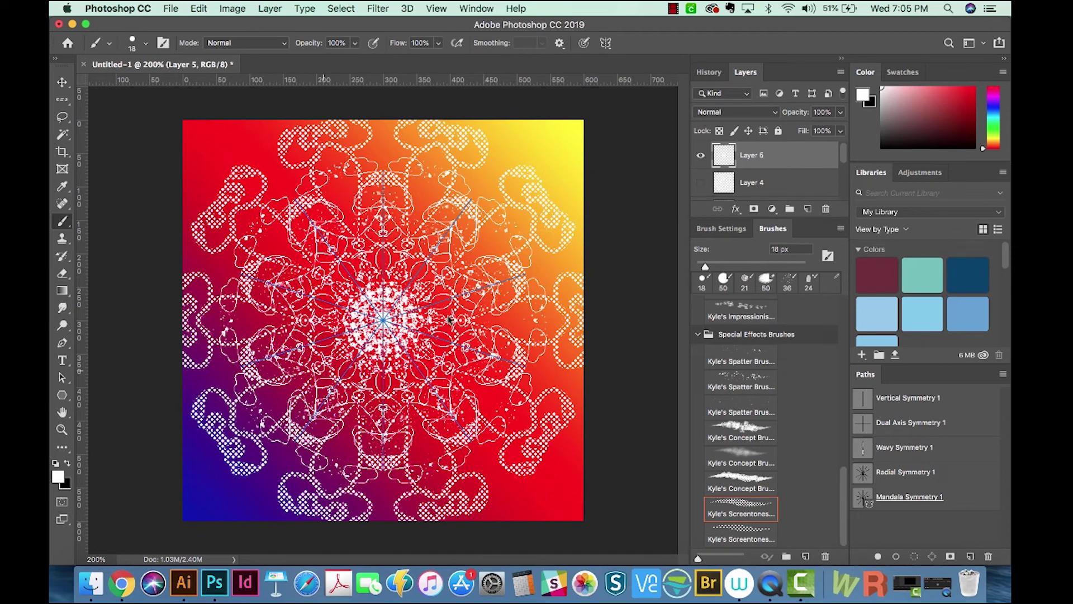
Check the symmetry options without changes and hide the mandala layer, Layer 5
click(605, 43)
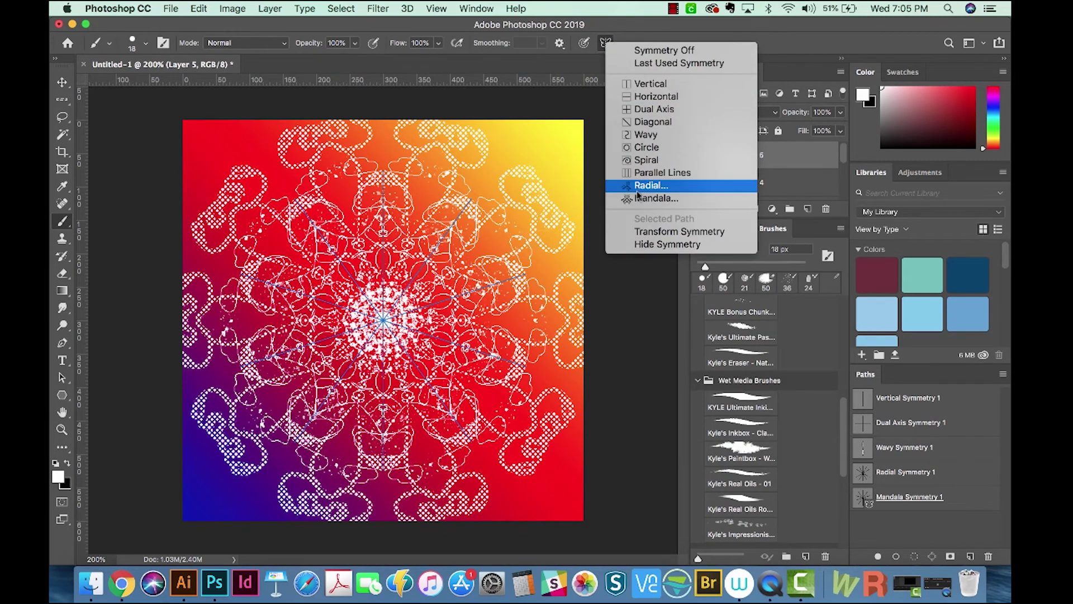
click(605, 43)
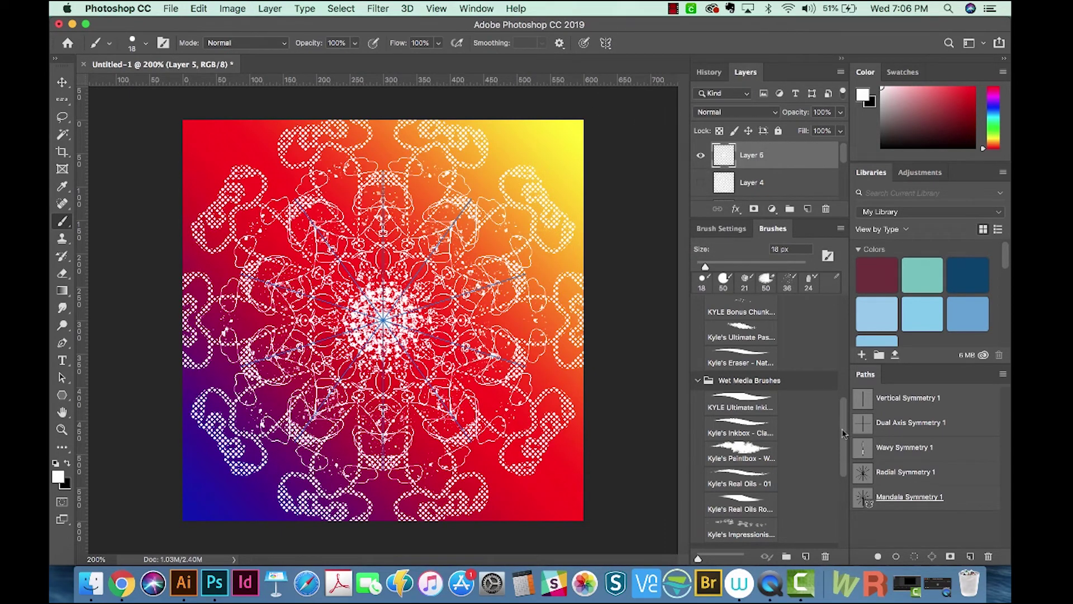
scroll(844, 433, up, 3)
click(700, 156)
Add an empty Layer 6 and draw a zigzag-and-curve path with the Pen tool
click(807, 208)
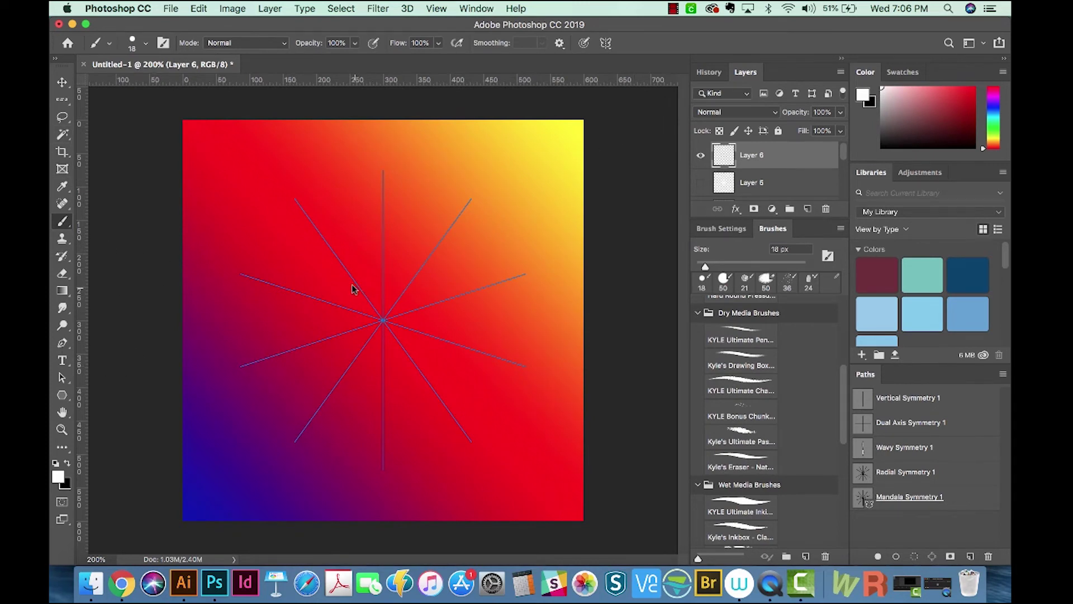
key(p)
click(350, 151)
click(351, 227)
click(422, 231)
click(390, 278)
drag(413, 277, 436, 282)
drag(420, 356, 396, 398)
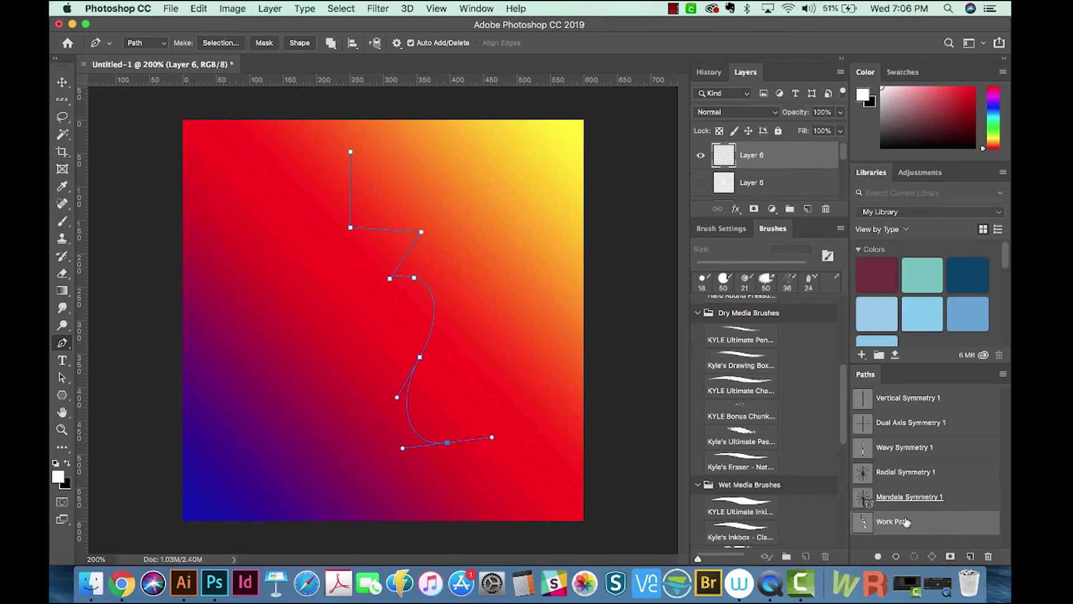
Save the work path as Path 1 and set it as the Selected Path symmetry
double_click(880, 524)
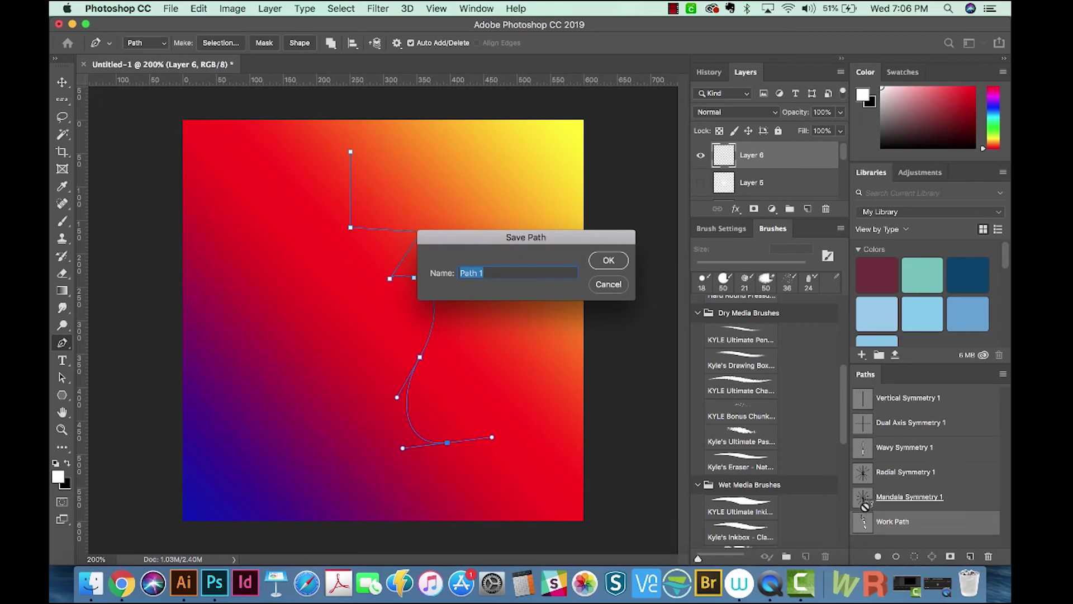
key(Return)
key(b)
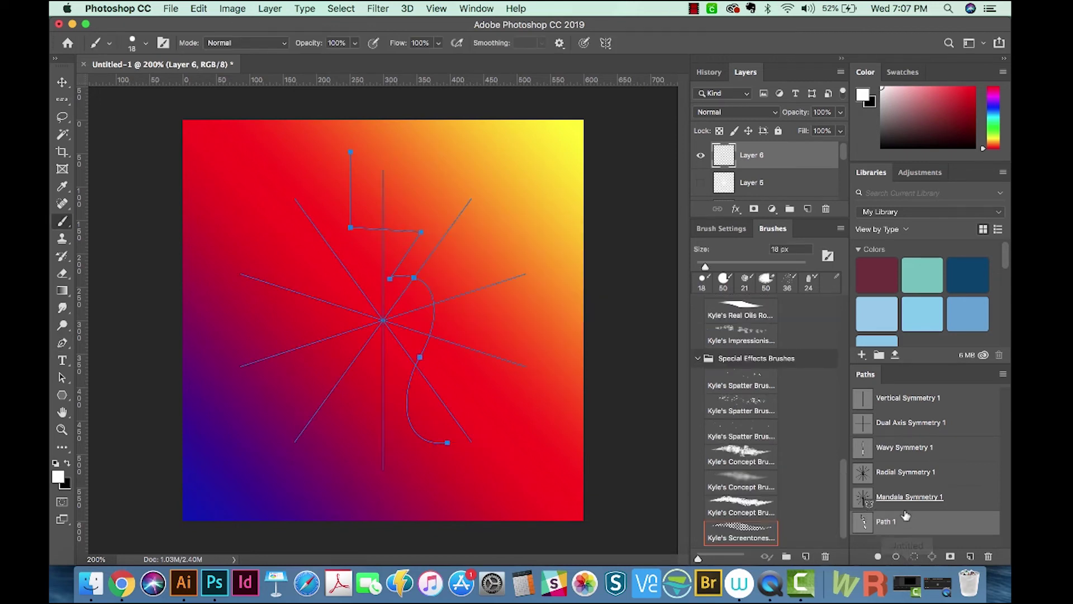
click(605, 42)
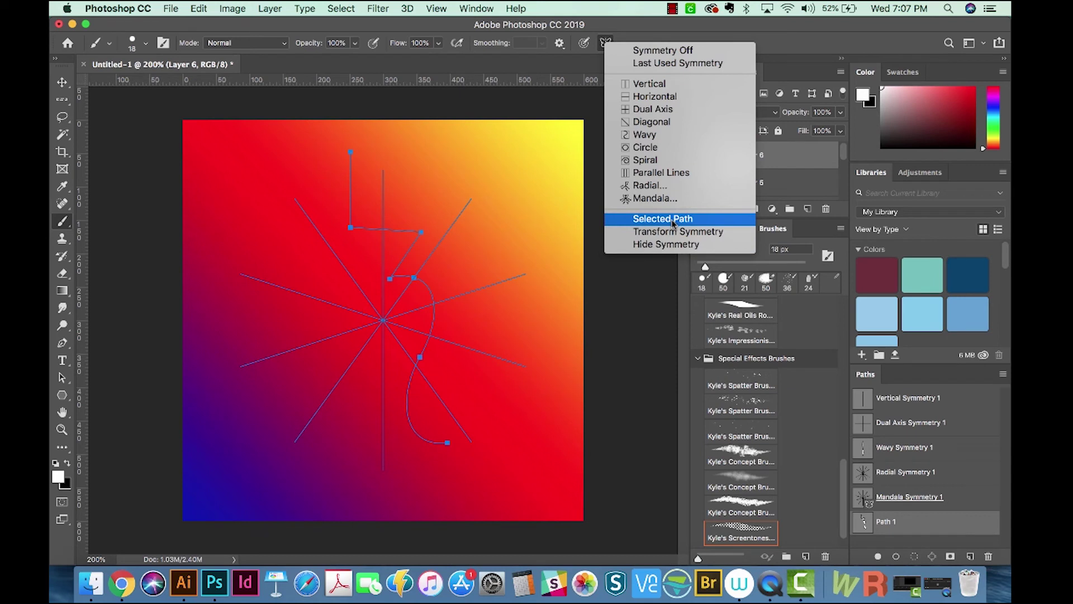
click(672, 221)
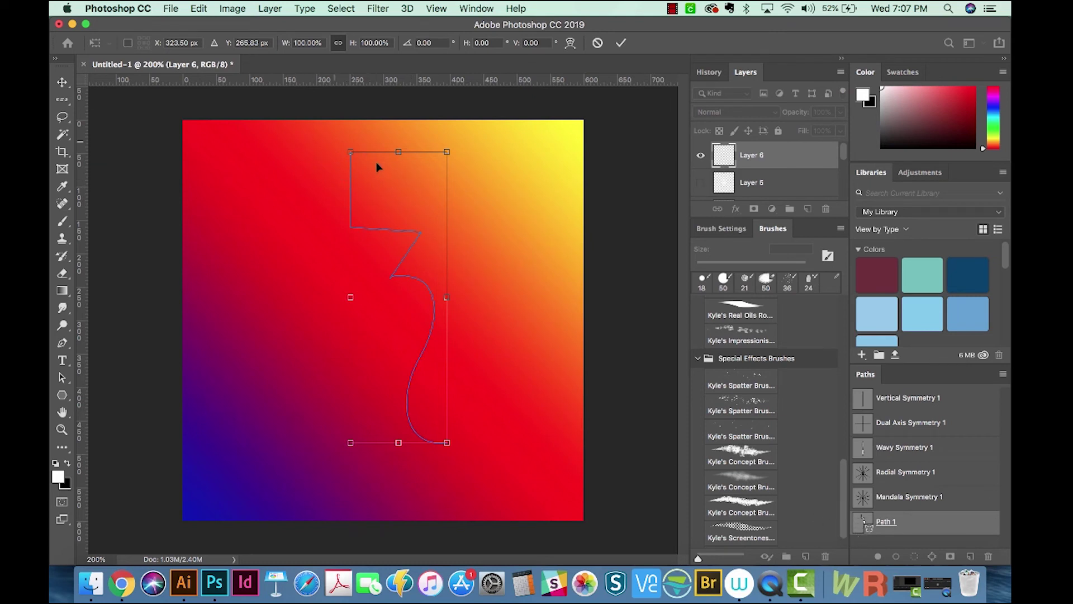
key(Return)
With the Hard Round brush, paint white mirrored squiggles along Path 1, extending them down the curve
key(b)
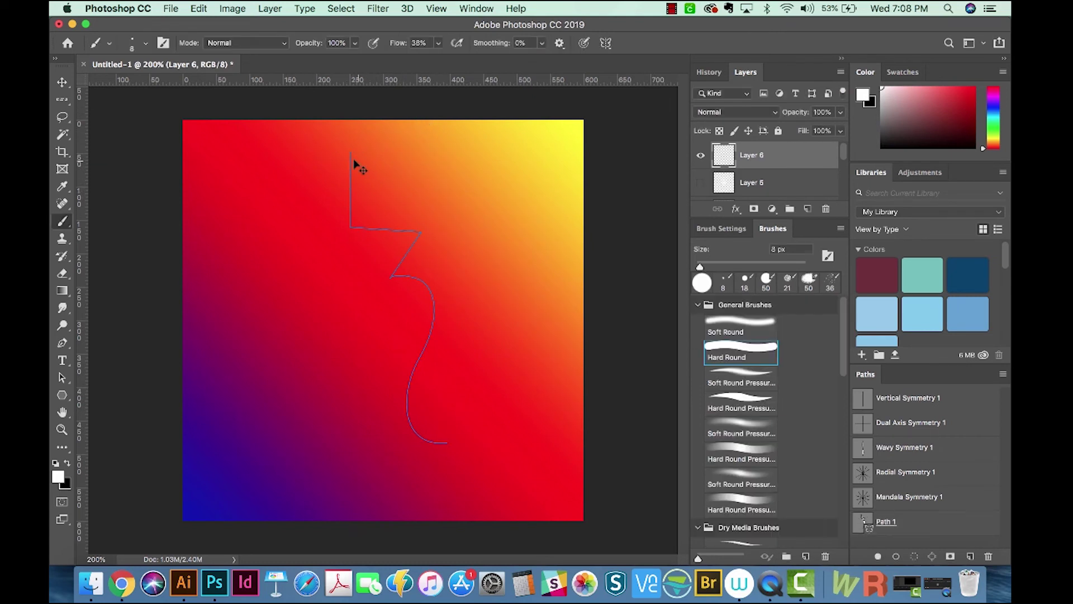
mouse_move(347, 160)
mouse_down()
mouse_move(329, 174)
mouse_move(322, 159)
mouse_move(302, 170)
mouse_move(332, 192)
mouse_move(325, 203)
mouse_move(351, 193)
mouse_move(336, 205)
mouse_move(351, 214)
mouse_move(351, 233)
mouse_move(430, 233)
mouse_move(409, 256)
mouse_move(387, 255)
mouse_move(405, 265)
mouse_move(386, 272)
mouse_move(390, 291)
mouse_move(421, 282)
mouse_move(433, 301)
mouse_up()
mouse_move(426, 359)
mouse_down()
mouse_move(391, 429)
mouse_move(398, 444)
mouse_move(437, 441)
mouse_move(442, 458)
mouse_move(453, 446)
mouse_move(464, 475)
mouse_move(490, 459)
mouse_move(499, 356)
mouse_up()
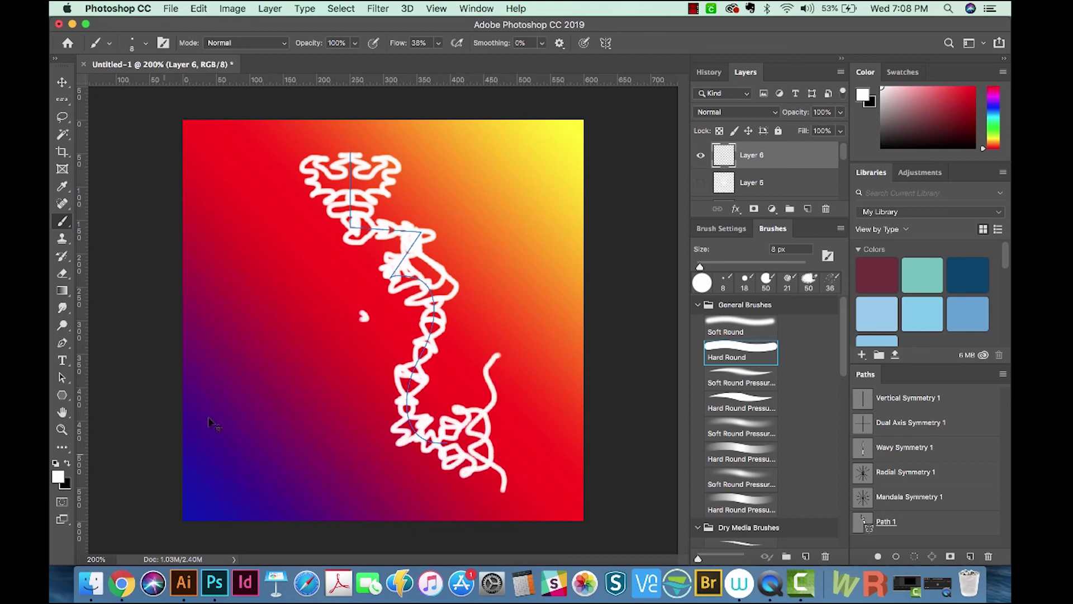